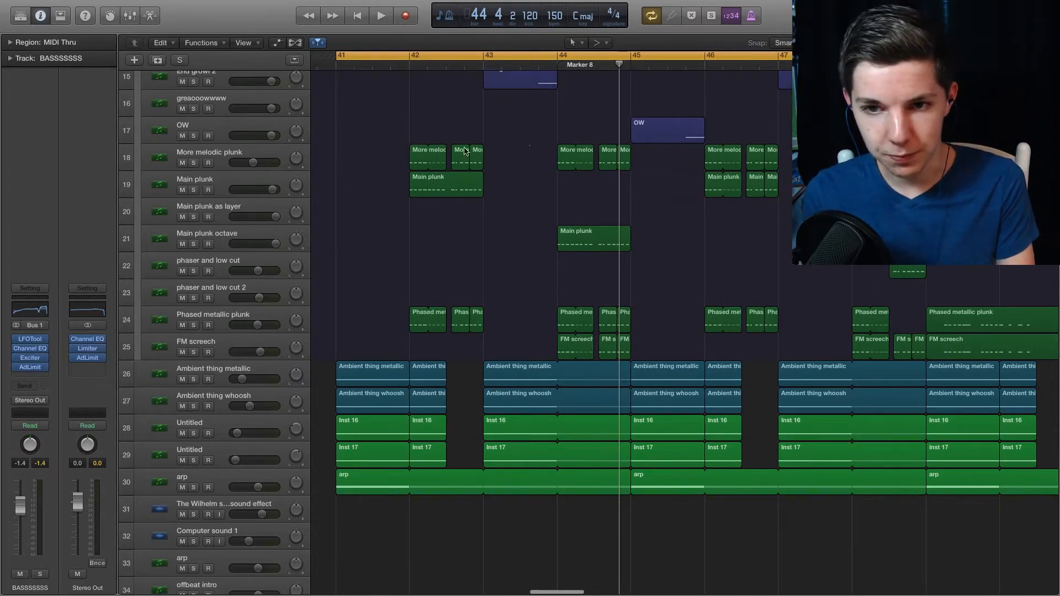
Play the full arrangement through bar 44 to hear the plunk sounds in context, and stop playback
key("space")
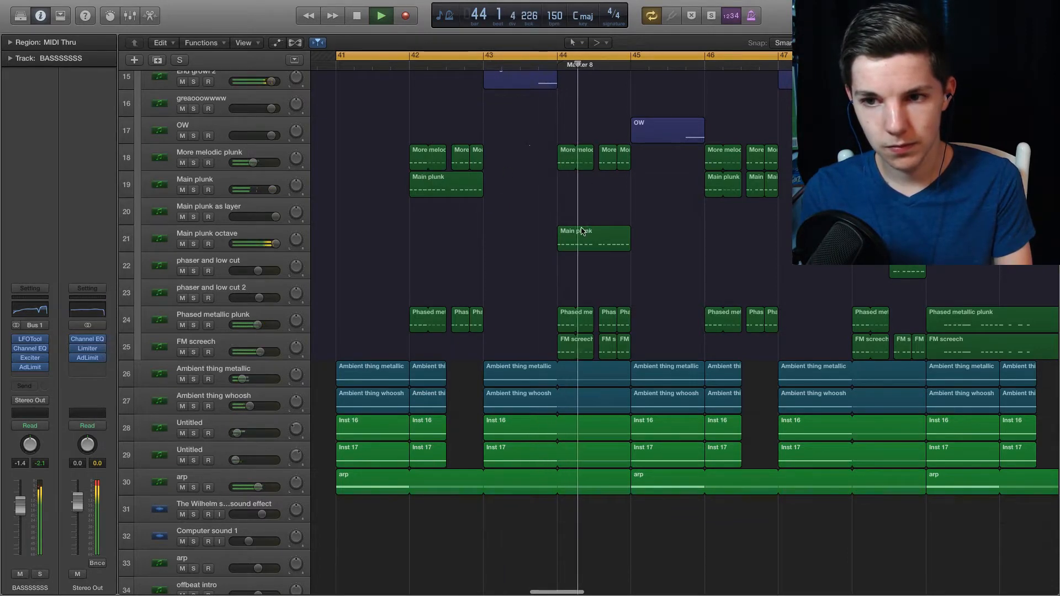
key("space")
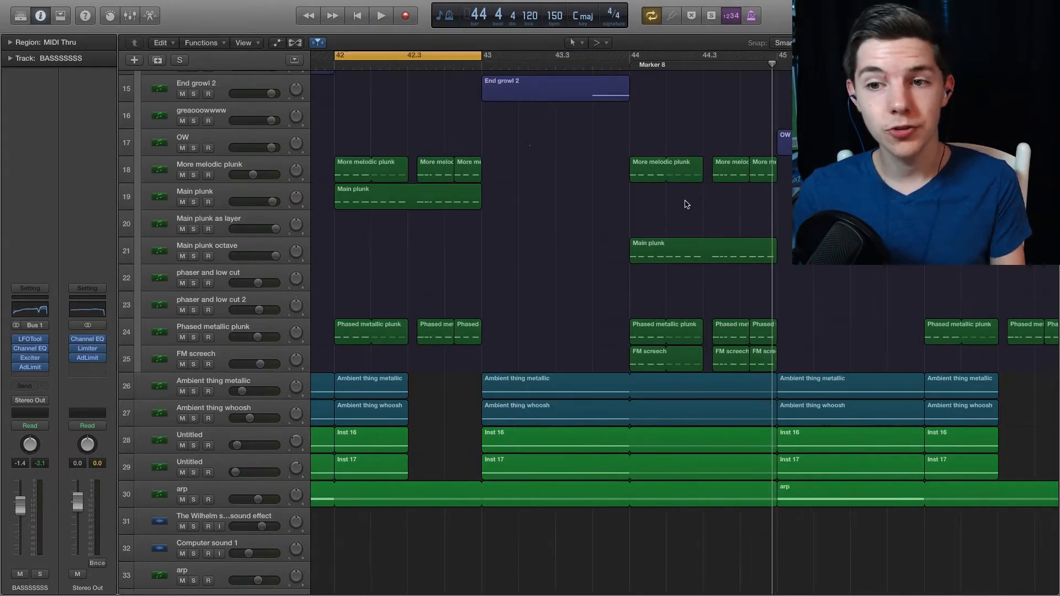
Solo the Main plunk track and play its bar 42 region in isolation
scroll(686, 203, "left", 2)
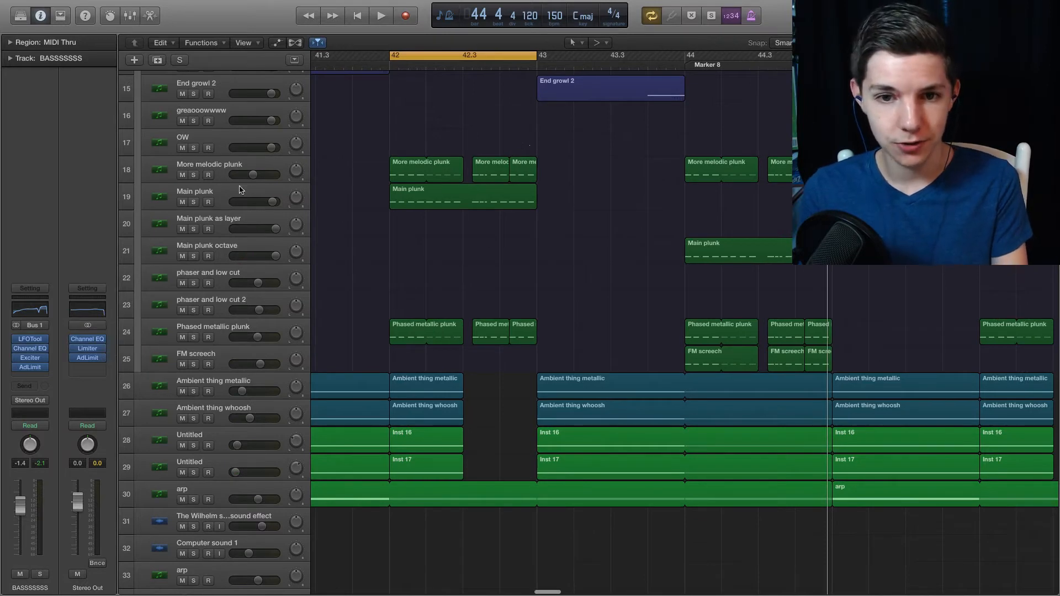
left_click(239, 190)
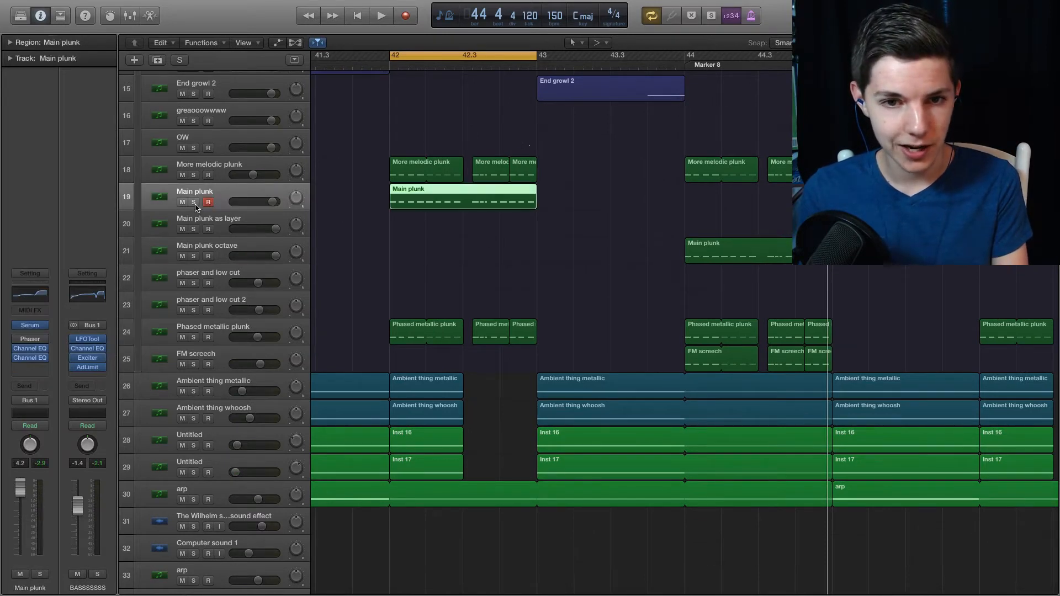
left_click(193, 201)
key("space")
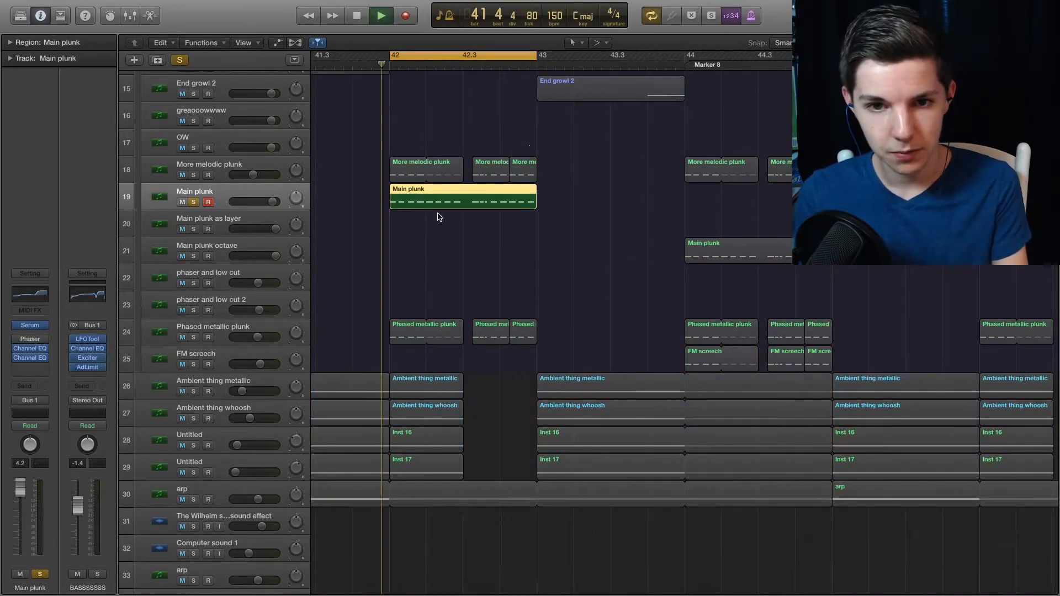
key("space")
Unsolo Main plunk, solo More melodic plunk together with Phased metallic plunk, and play the two layers at bar 42
left_click(193, 175)
left_click(193, 202)
left_click(193, 338)
left_click(191, 338)
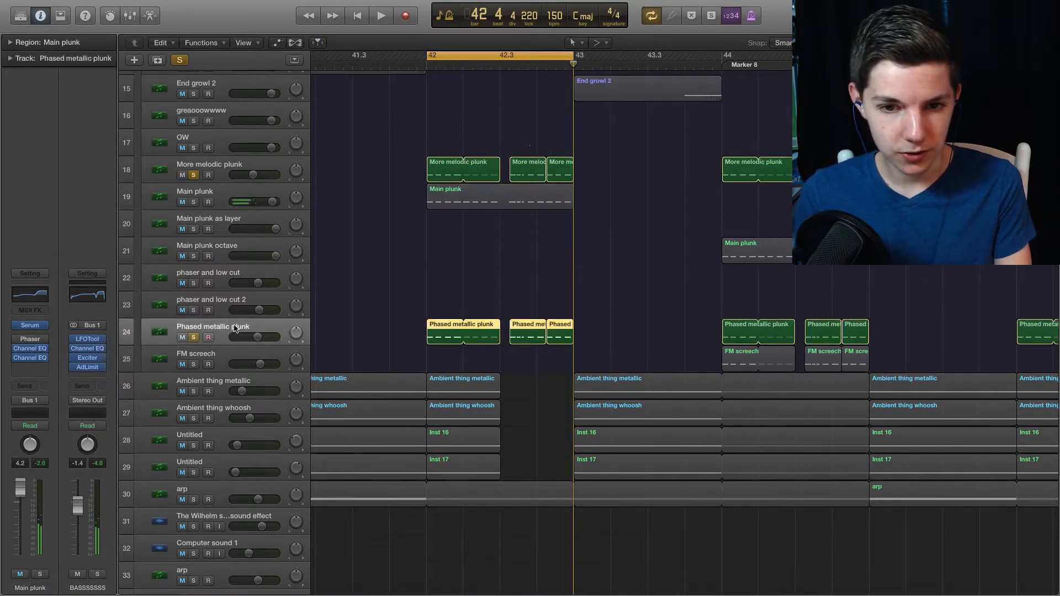
key("space")
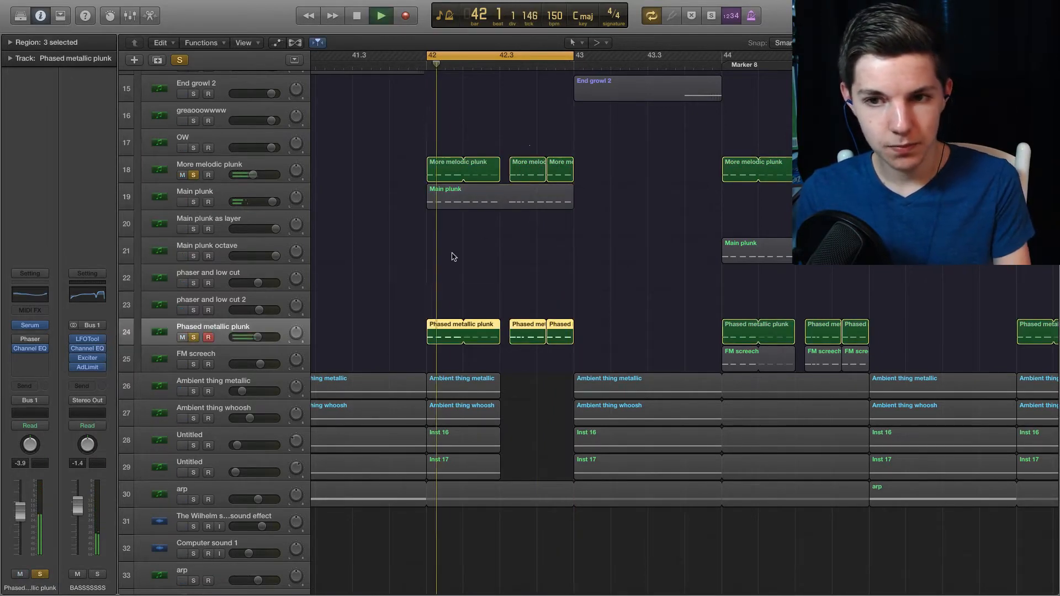
key("space")
Unsolo More melodic plunk and play the Phased metallic plunk track alone
left_click(193, 175)
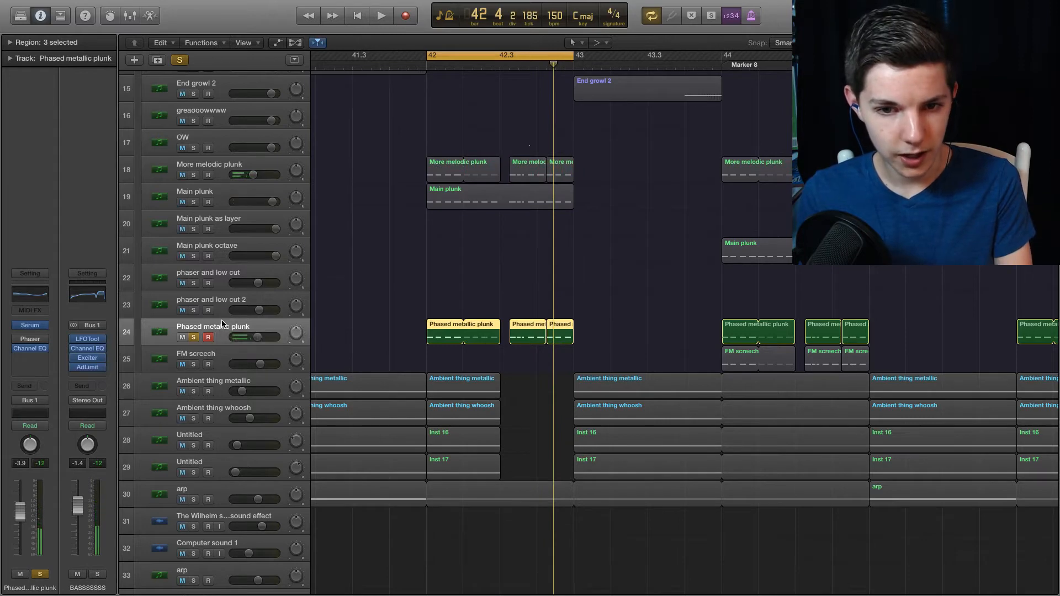
key("space")
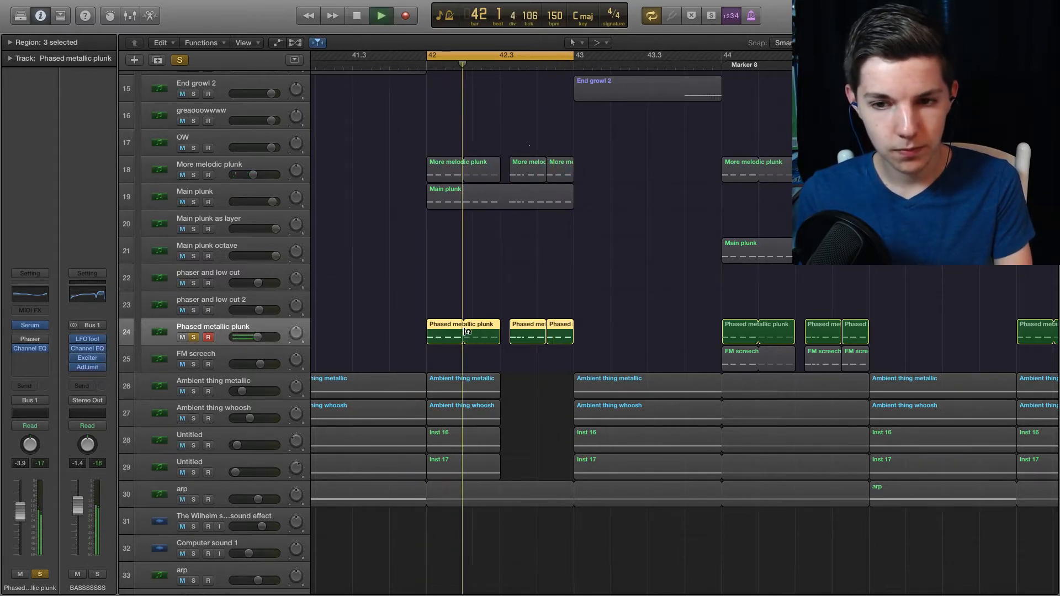
key("space")
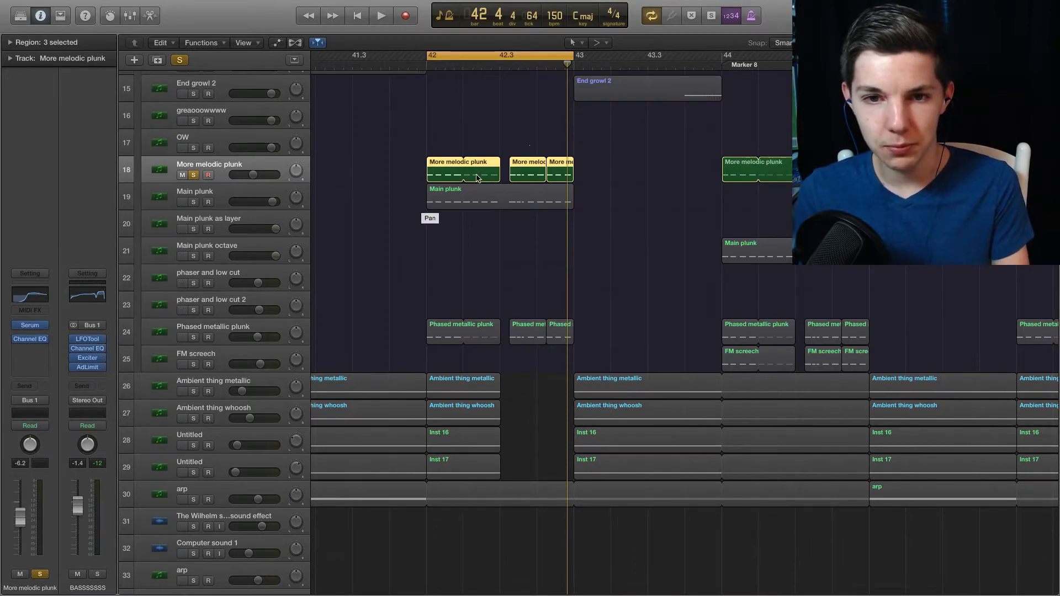
Play the More melodic plunk track alone, and return to auditioning the Main plunk region
key("space")
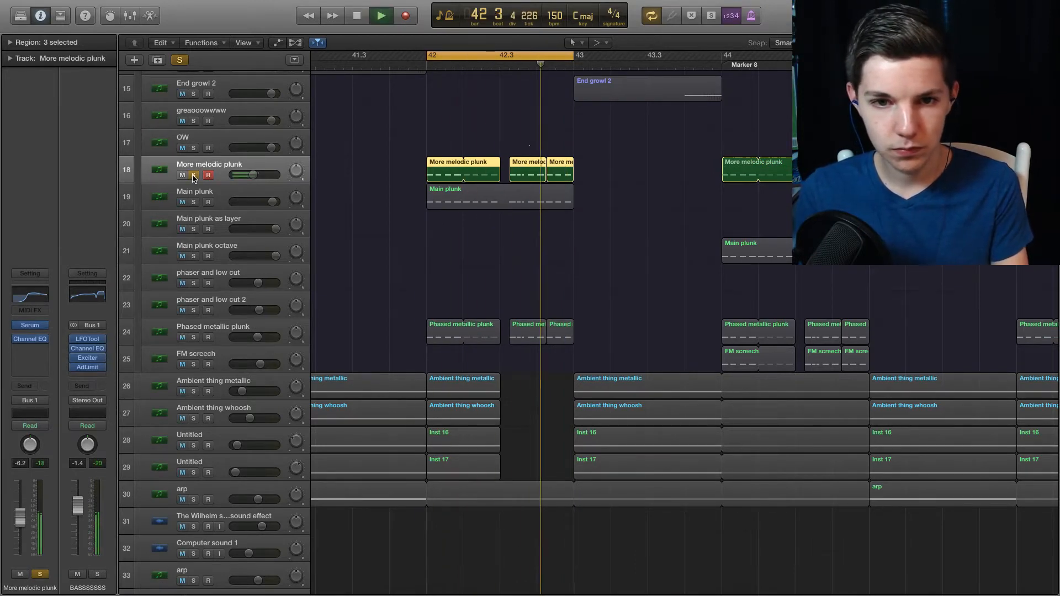
left_click(466, 199)
key("space")
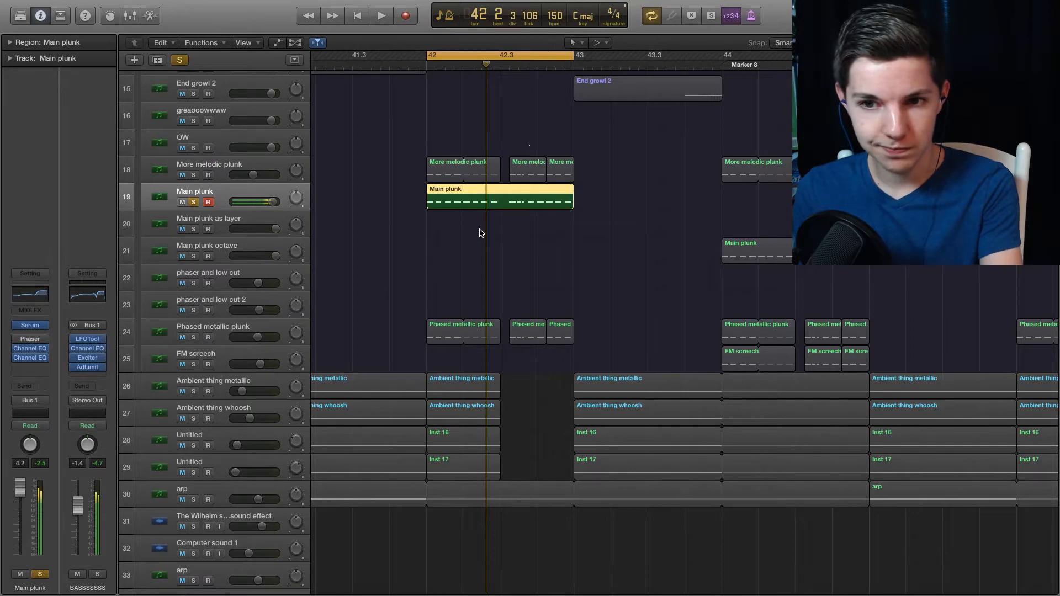
Open the Main plunk track's Serum instrument and review envelope 2, LFO 1, and the effects and oscillator pages
left_click(29, 325)
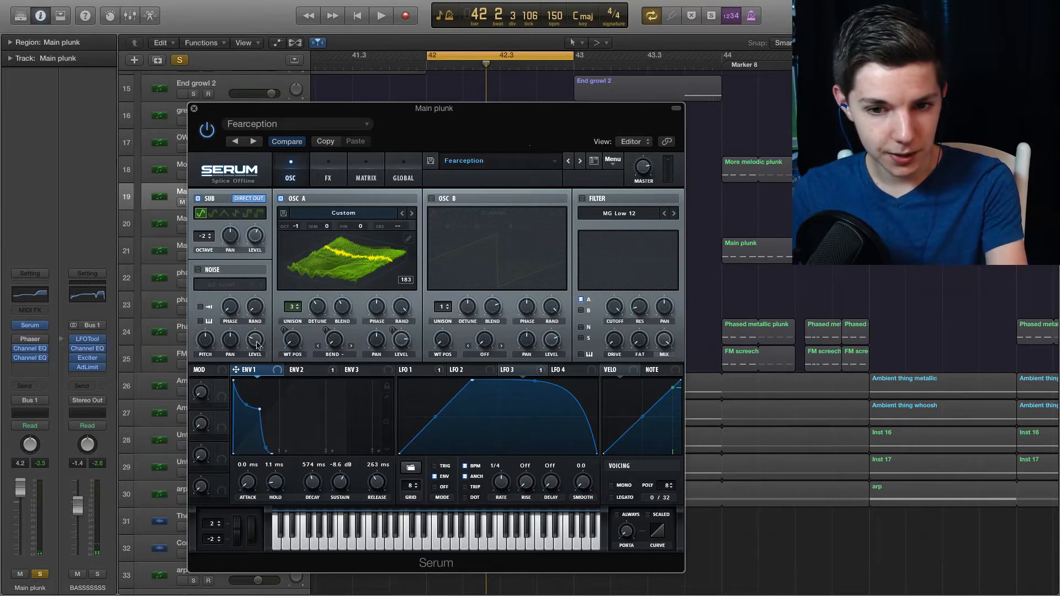
left_click(299, 370)
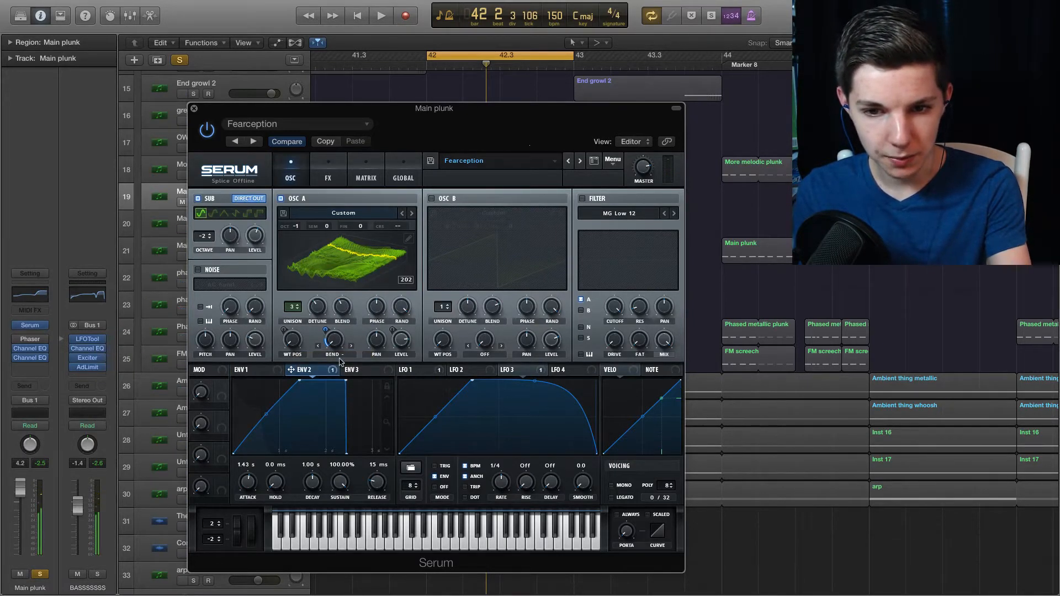
left_click(416, 369)
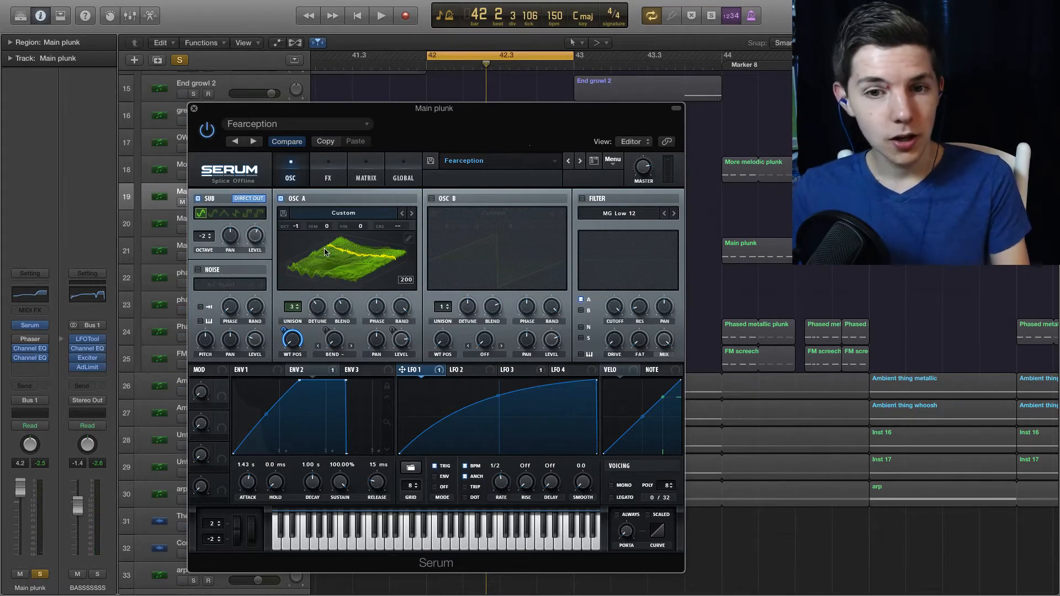
left_click(328, 178)
left_click(291, 175)
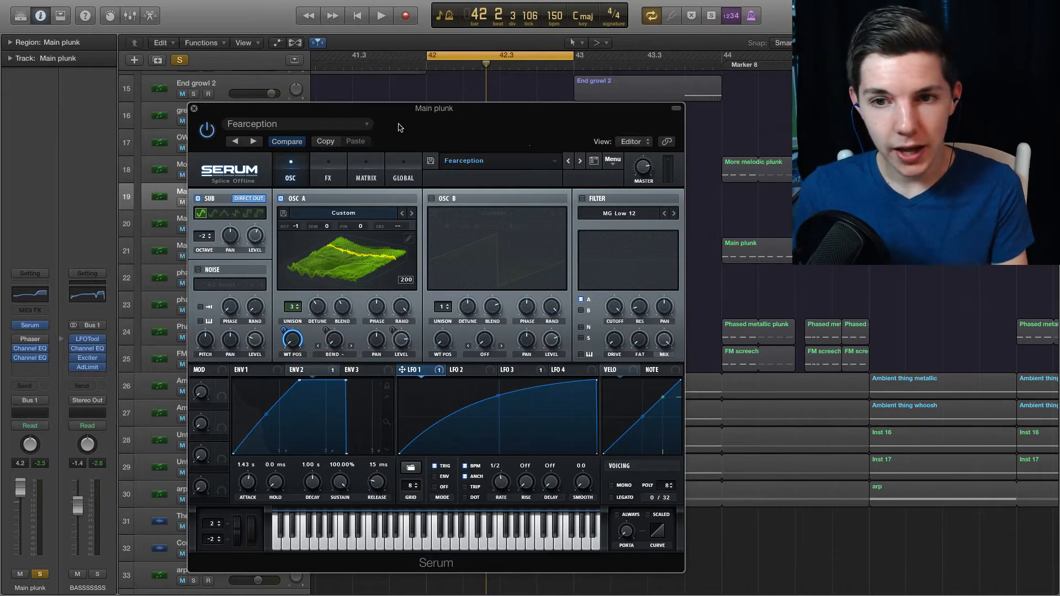
Move the Serum window clear of the track headers and switch the sub oscillator back on to compare the sound
left_click_drag(419, 108, 456, 105)
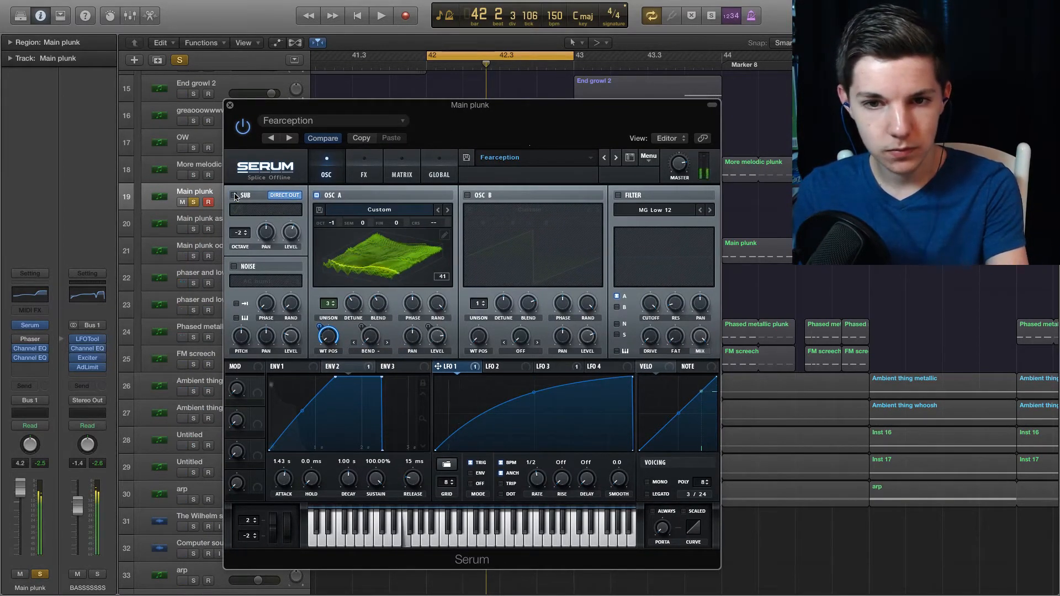
left_click(234, 196)
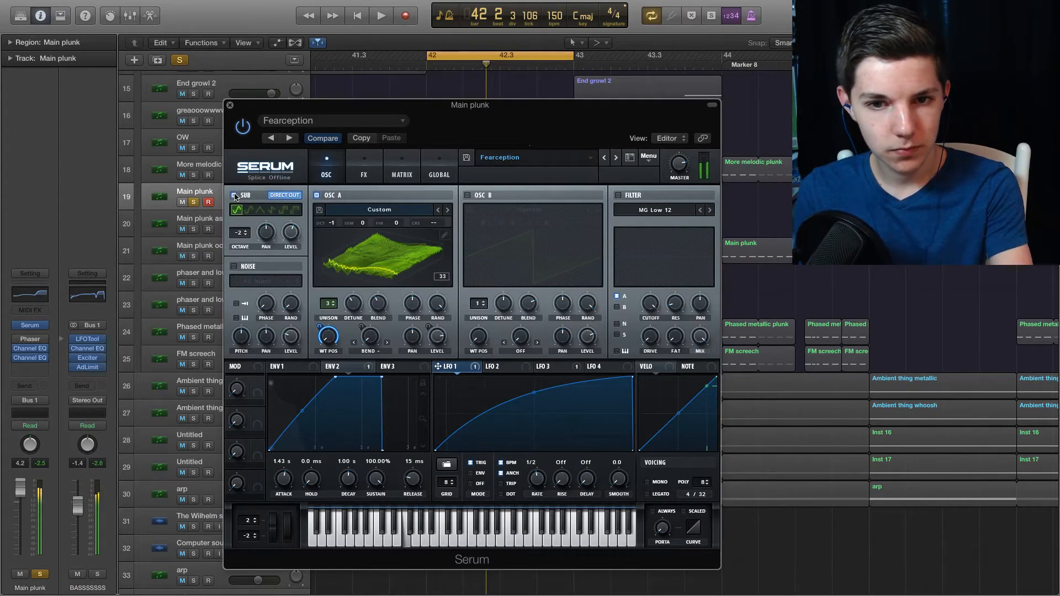
Try envelope 1's release at 0 ms for comparison and set it to 304 ms
left_click(295, 367)
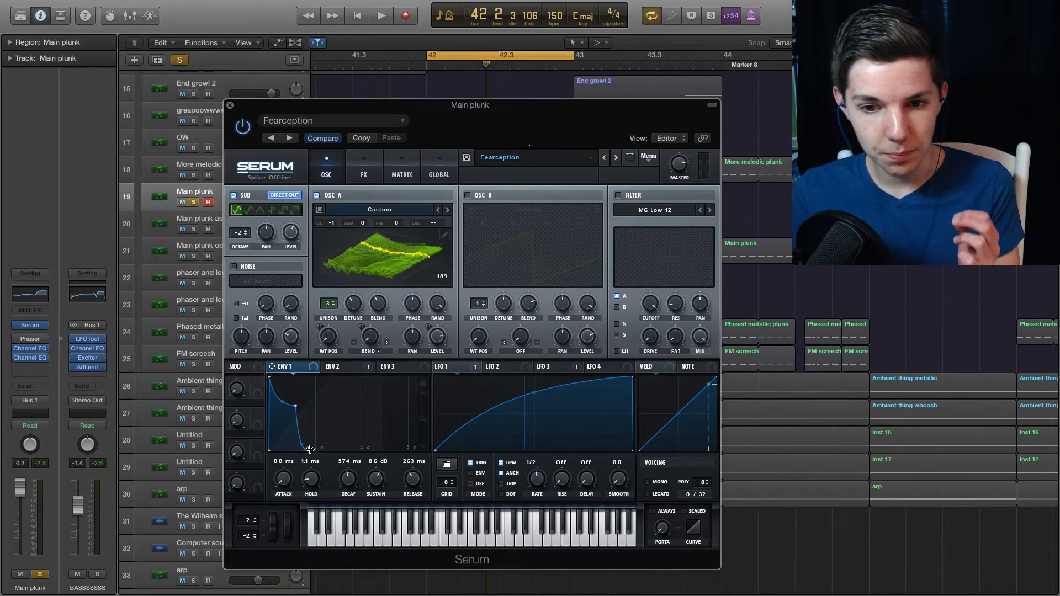
left_click_drag(307, 450, 295, 450)
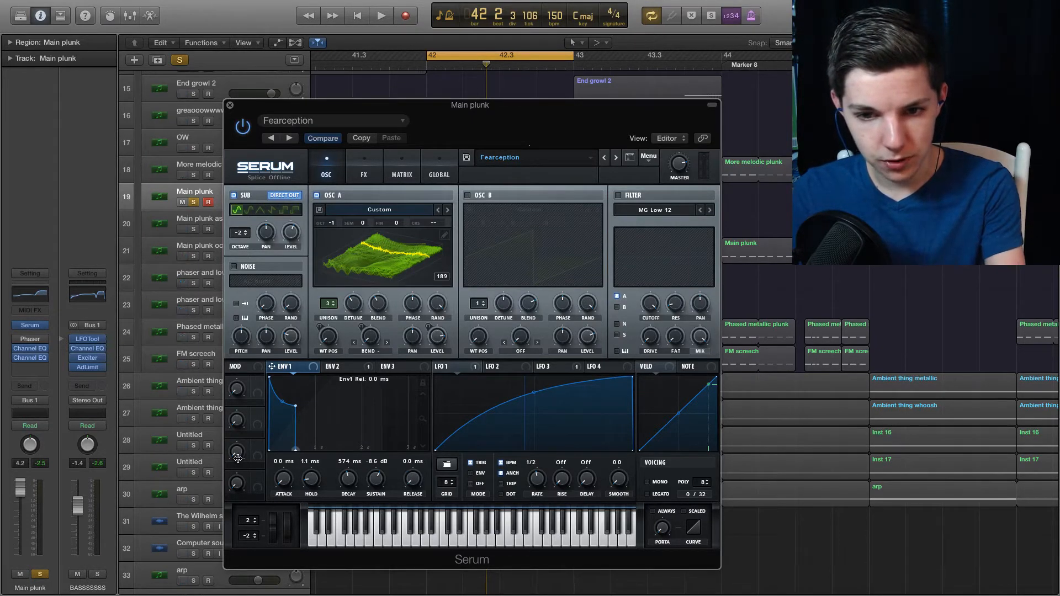
mouse_move(296, 450)
left_mouse_down()
mouse_move(351, 448)
mouse_move(270, 450)
mouse_move(282, 451)
left_mouse_up()
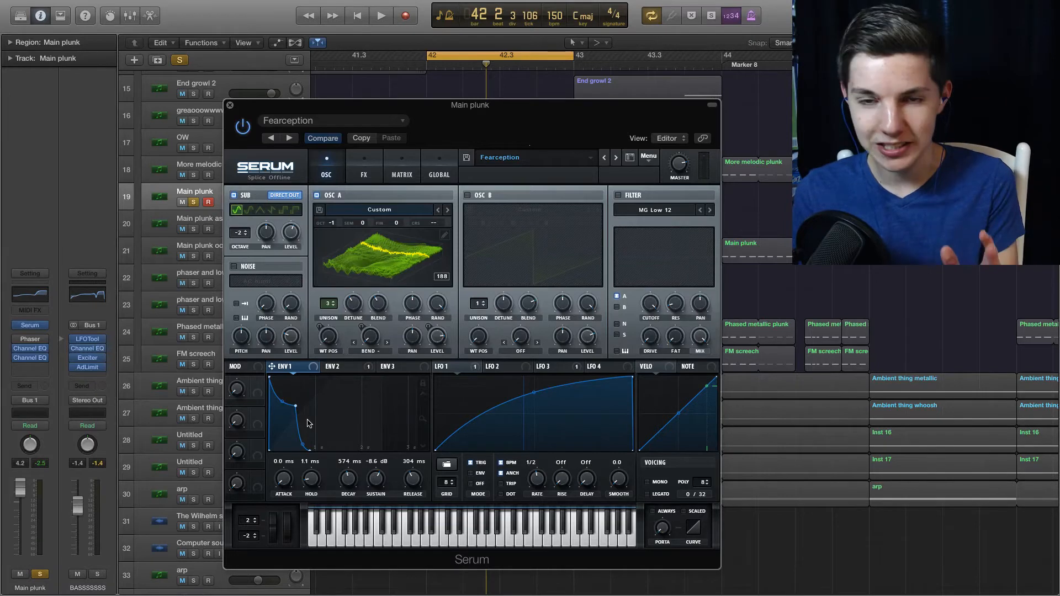
Examine LFO 3's shape and its modulation of oscillator A's level
left_click(546, 367)
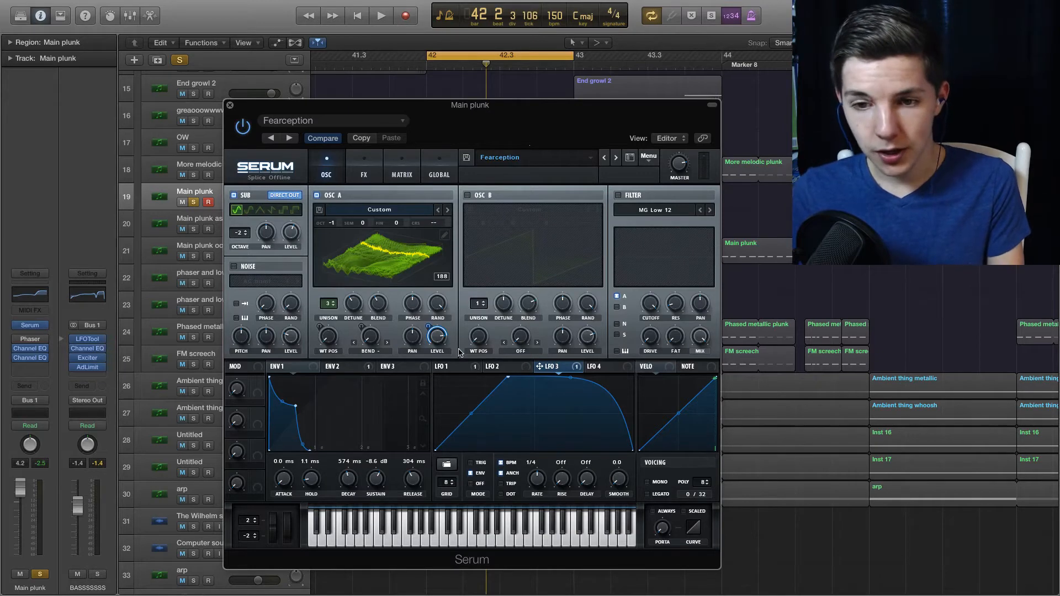
mouse_move(447, 340)
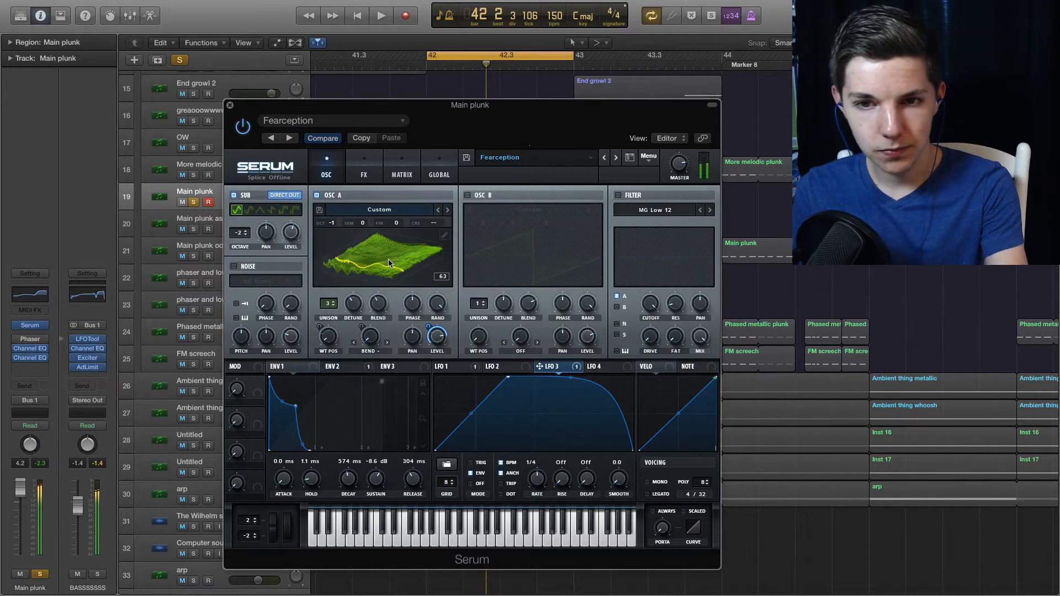
Review Serum's effects chain, and bypass and re-enable the reverb to compare the sound
left_click(364, 169)
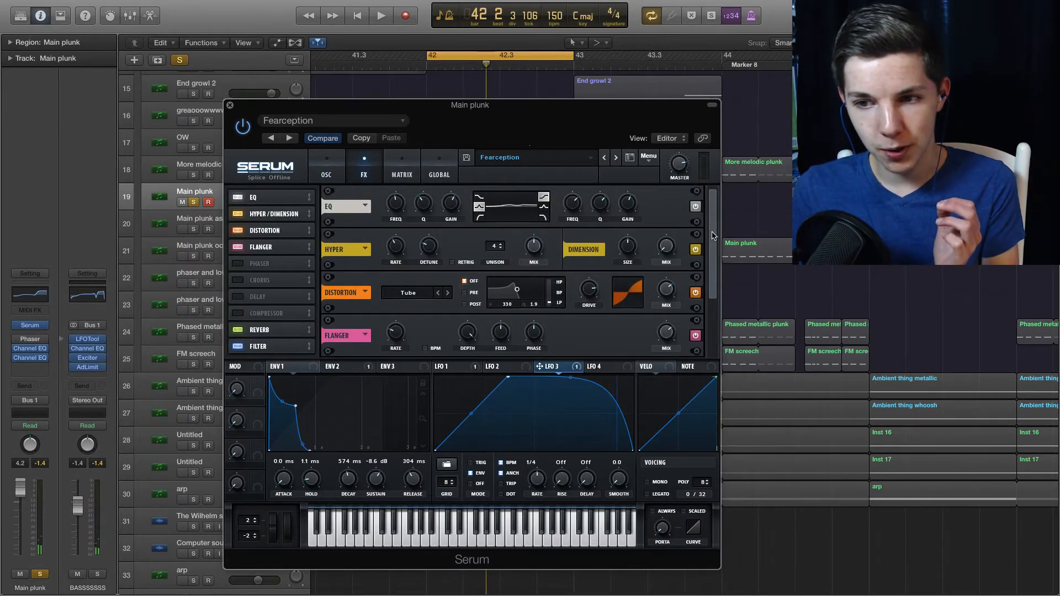
left_click_drag(712, 235, 712, 308)
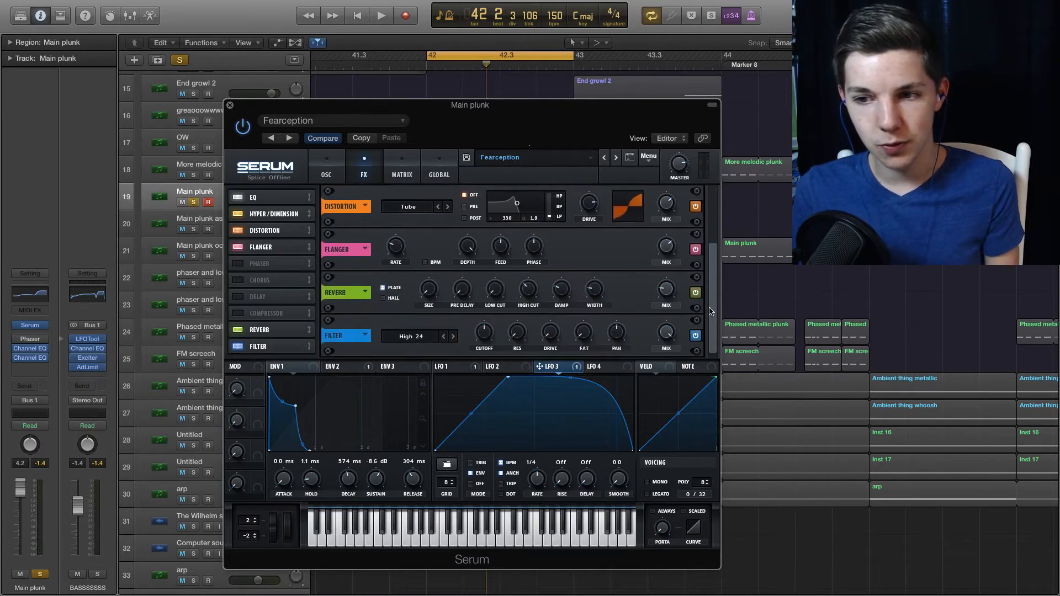
left_click(695, 293)
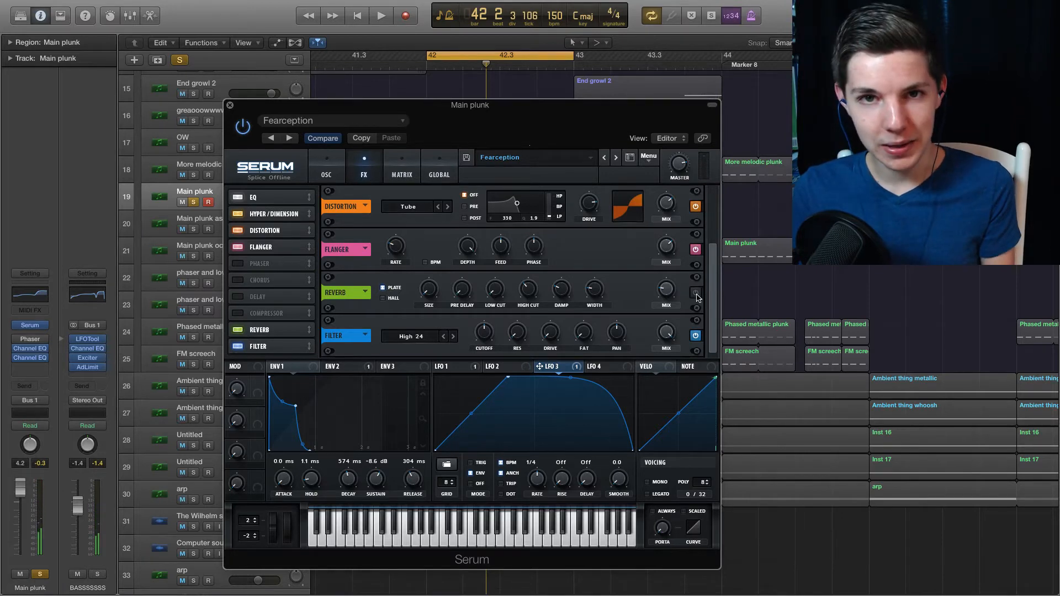
left_click(696, 295)
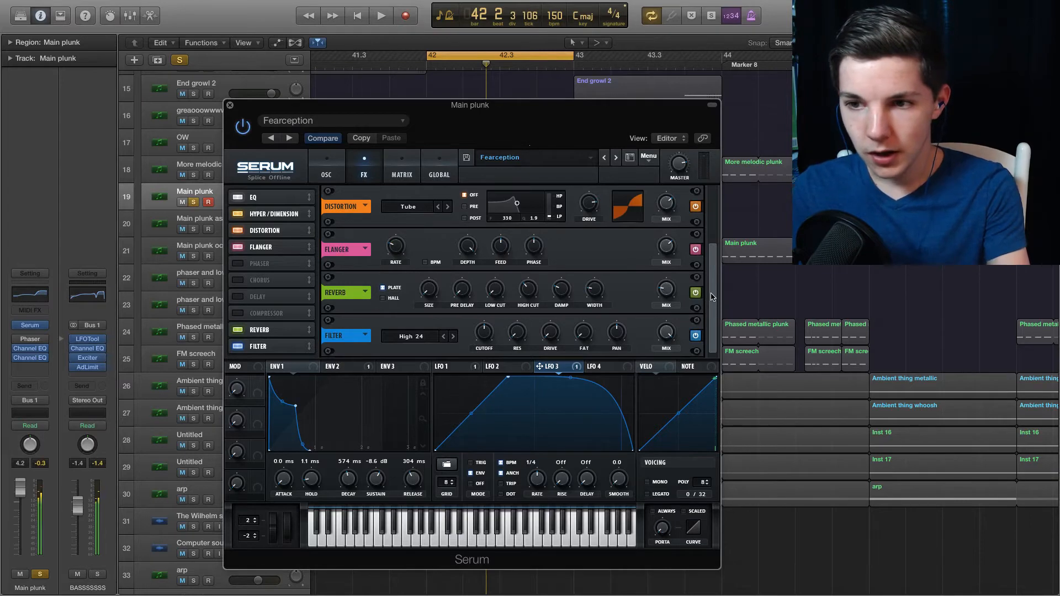
Bypass every effect in the chain: EQ, Hyper/Dimension, Distortion, Flanger, Reverb and Filter
left_click_drag(711, 293, 712, 214)
left_click(696, 209)
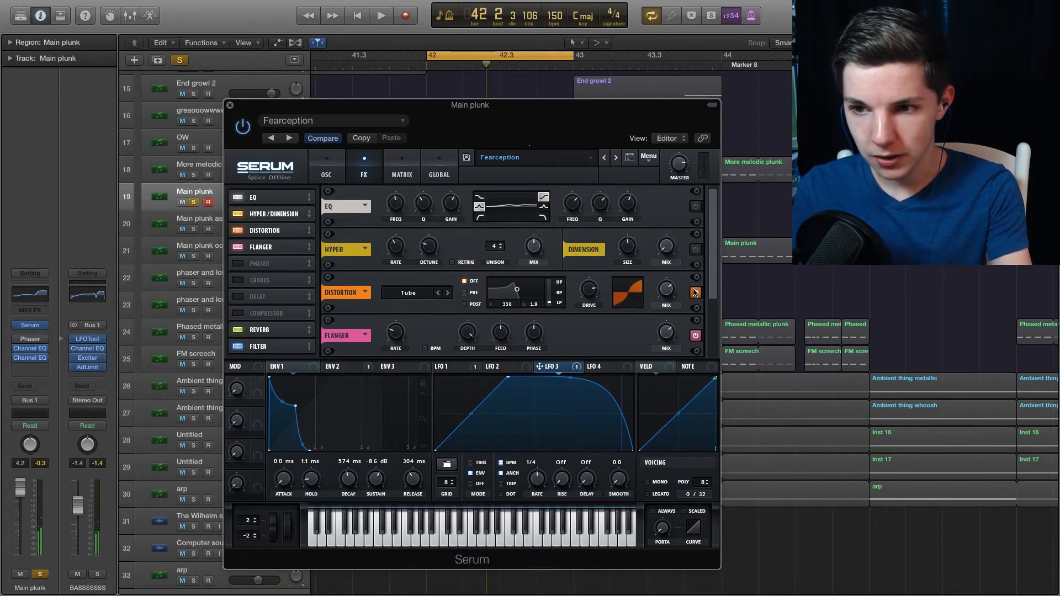
left_click_drag(714, 281, 712, 346)
left_click(695, 249)
left_click(695, 293)
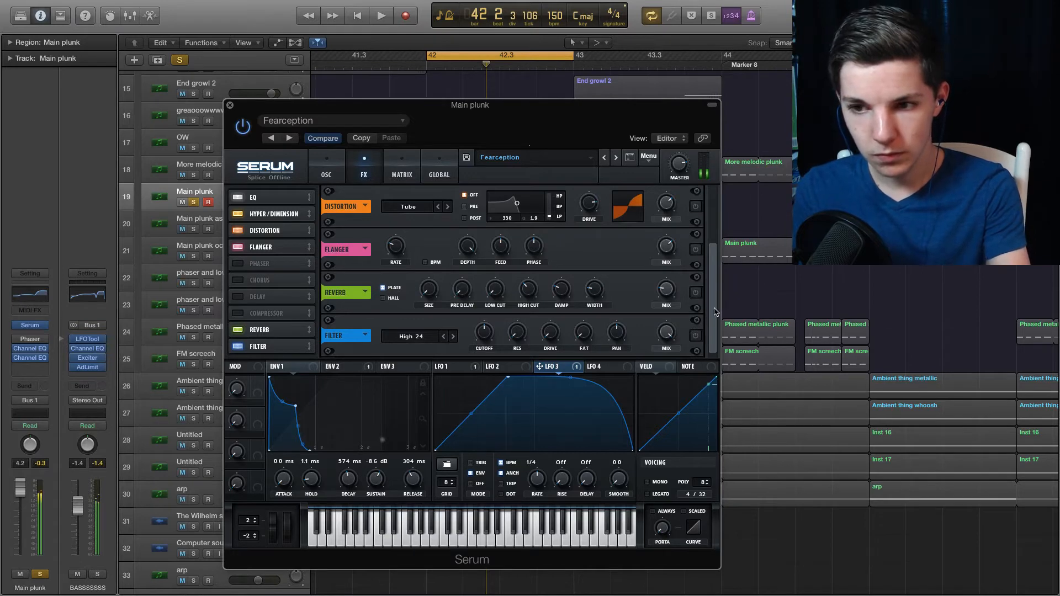
Re-enable EQ, Hyper/Dimension, Distortion, Flanger, Filter and Reverb one after another while auditioning the patch
left_click_drag(718, 319, 718, 188)
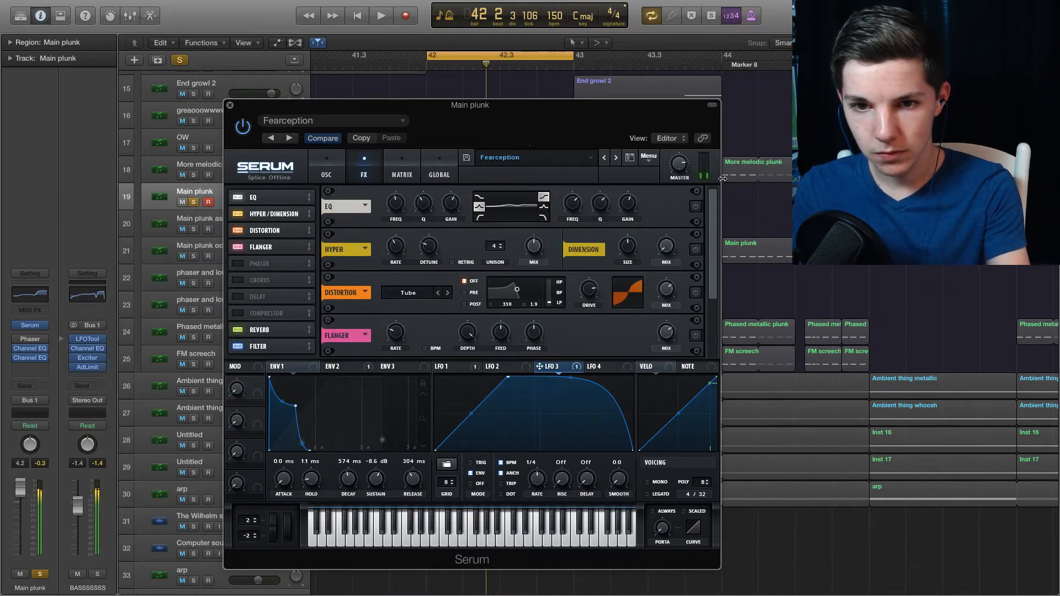
left_click(696, 206)
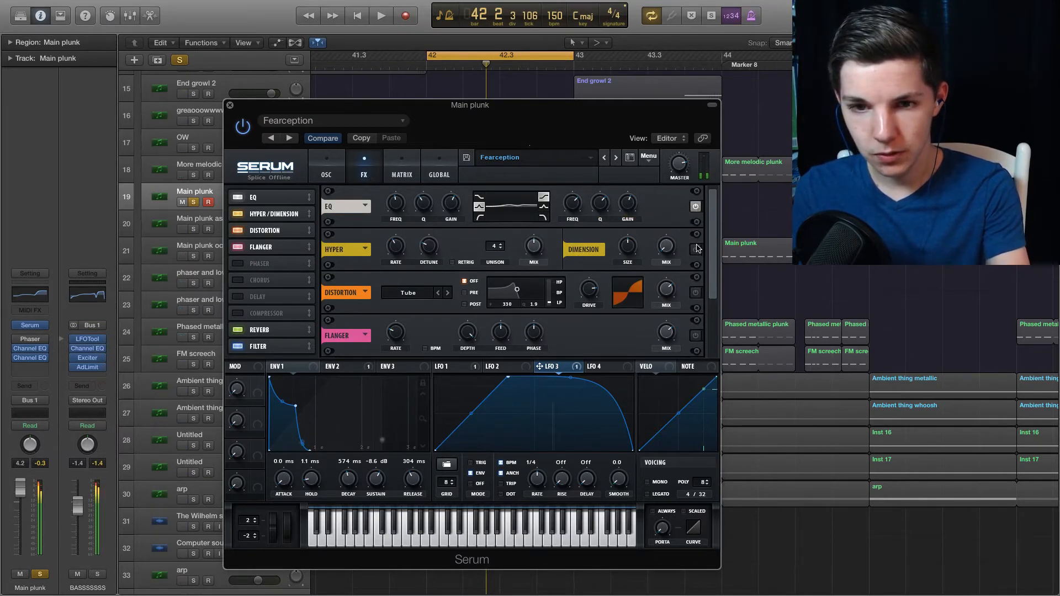
left_click_drag(714, 241, 713, 257)
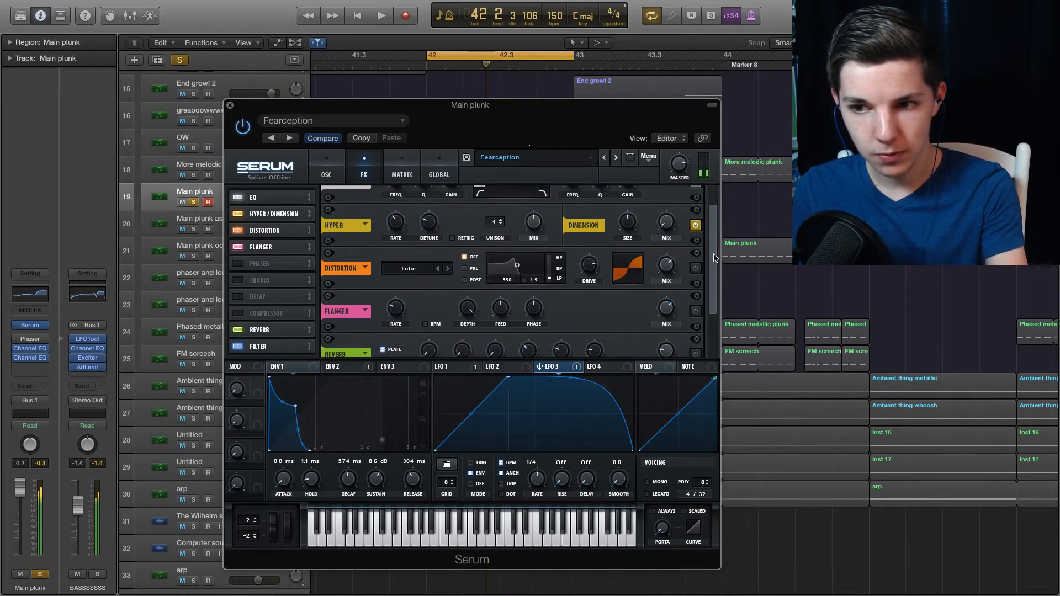
left_click(696, 268)
left_click_drag(714, 257, 712, 280)
left_click(695, 269)
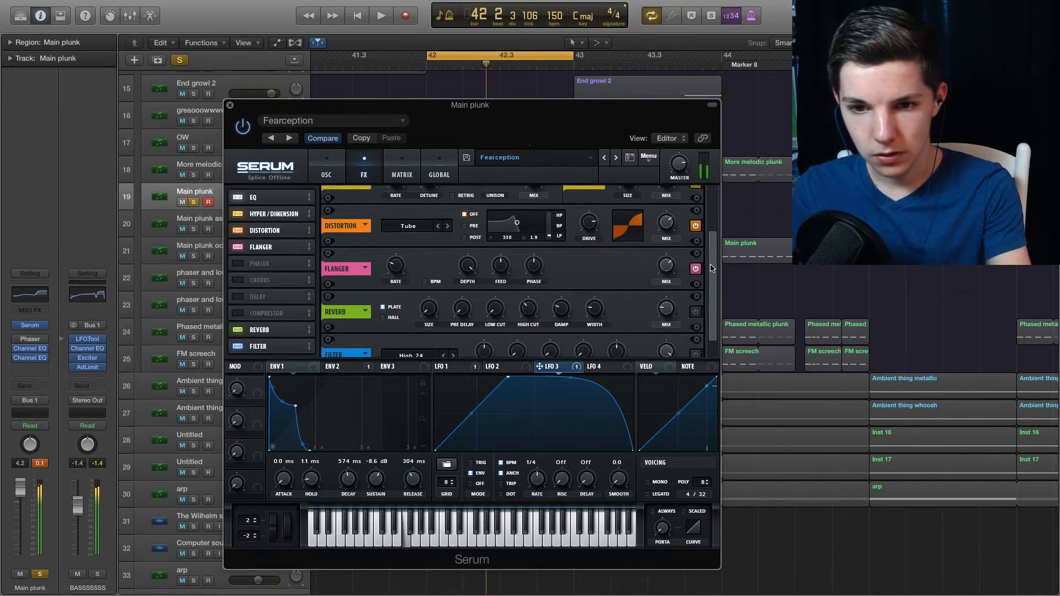
scroll(711, 271, "down", 1)
left_click(696, 337)
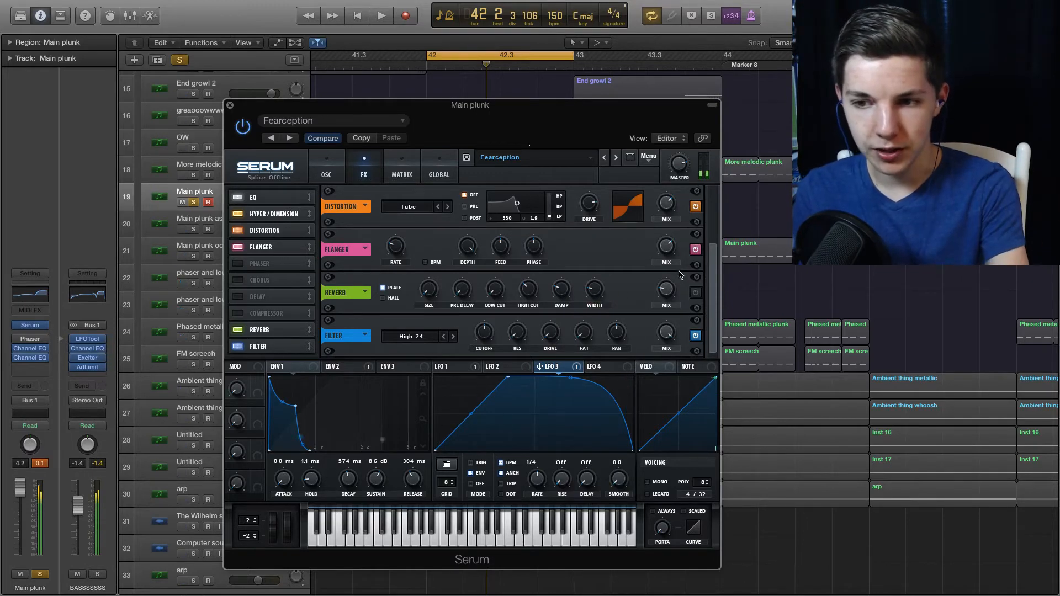
left_click(696, 293)
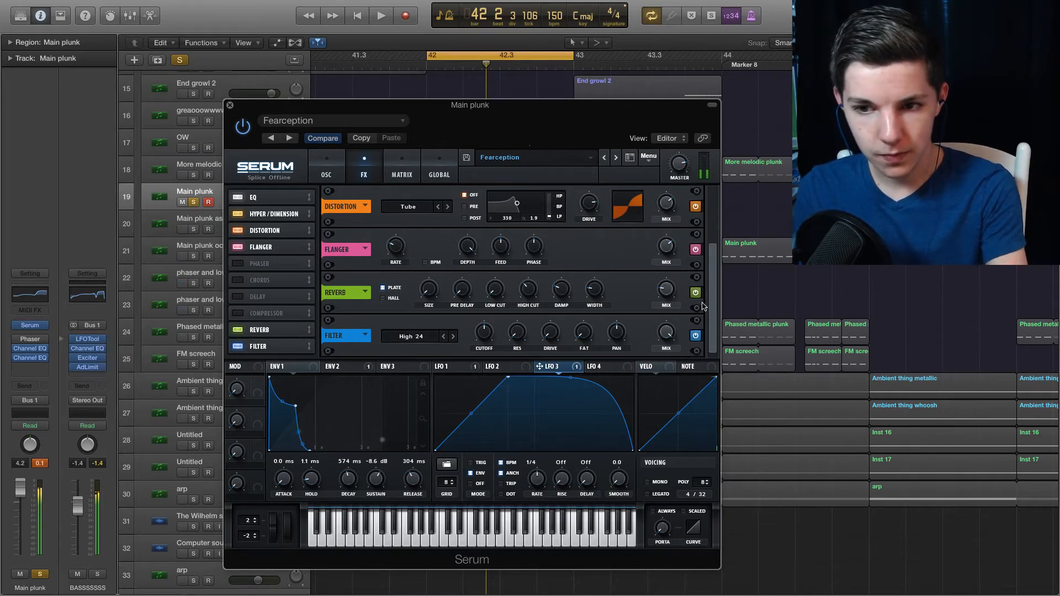
Vary the reverb's size while auditioning the Main plunk patch
left_click_drag(568, 123, 563, 128)
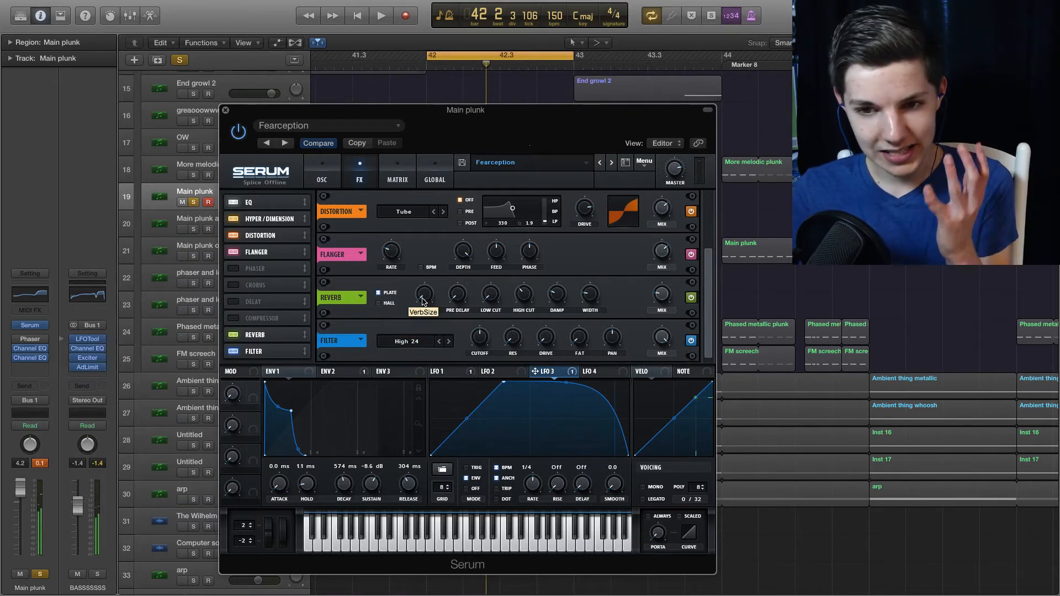
left_click_drag(423, 301, 431, 273)
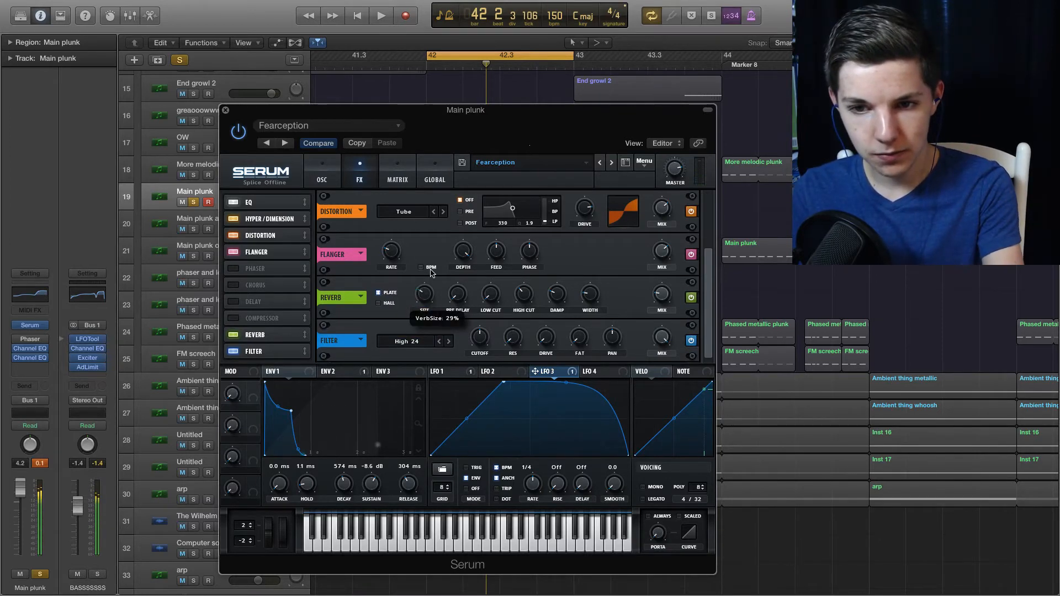
left_click_drag(431, 273, 426, 314)
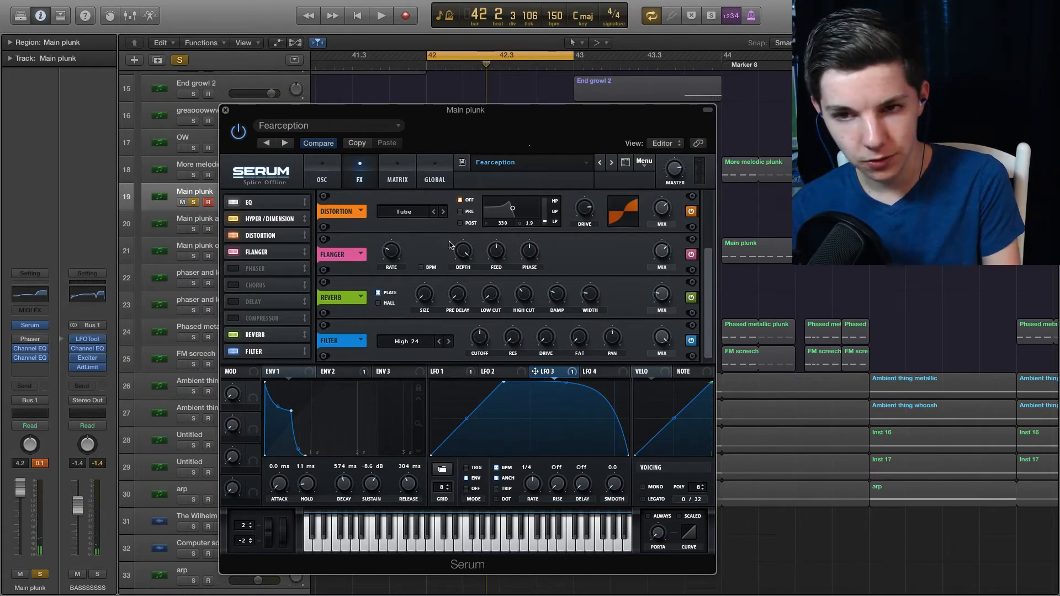
Play the Main plunk loop again, return Serum to its oscillator page and close the plug-in window
left_click_drag(555, 110, 869, 80)
key("space")
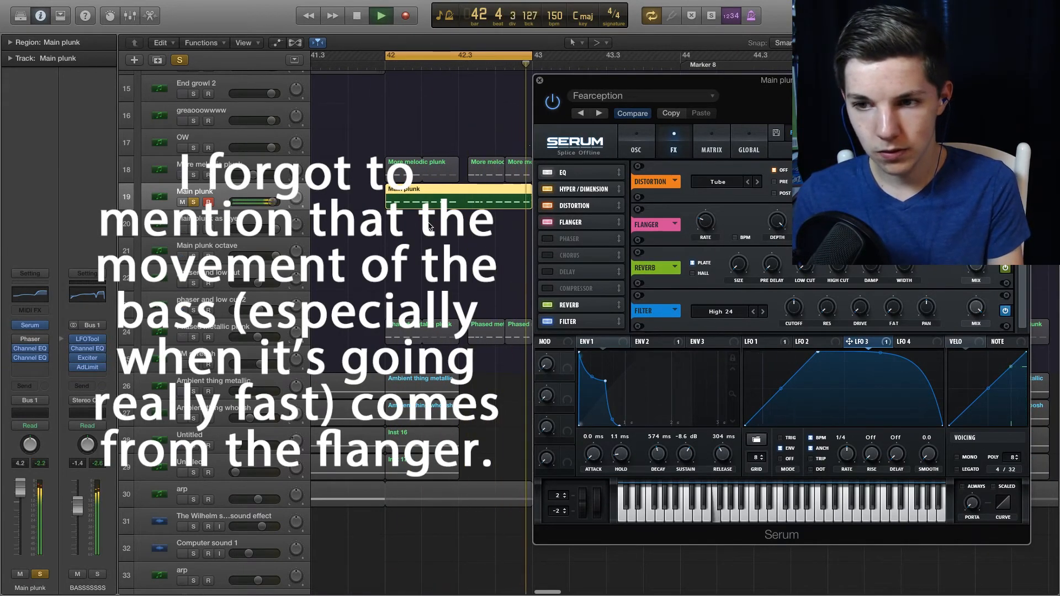
key("space")
left_click(634, 149)
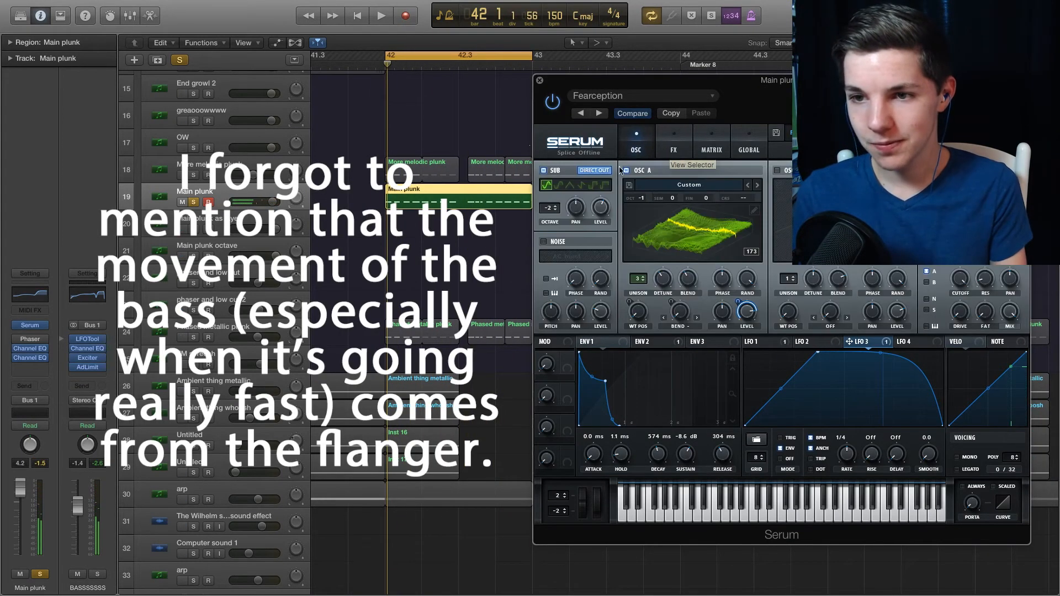
left_click_drag(835, 97, 678, 134)
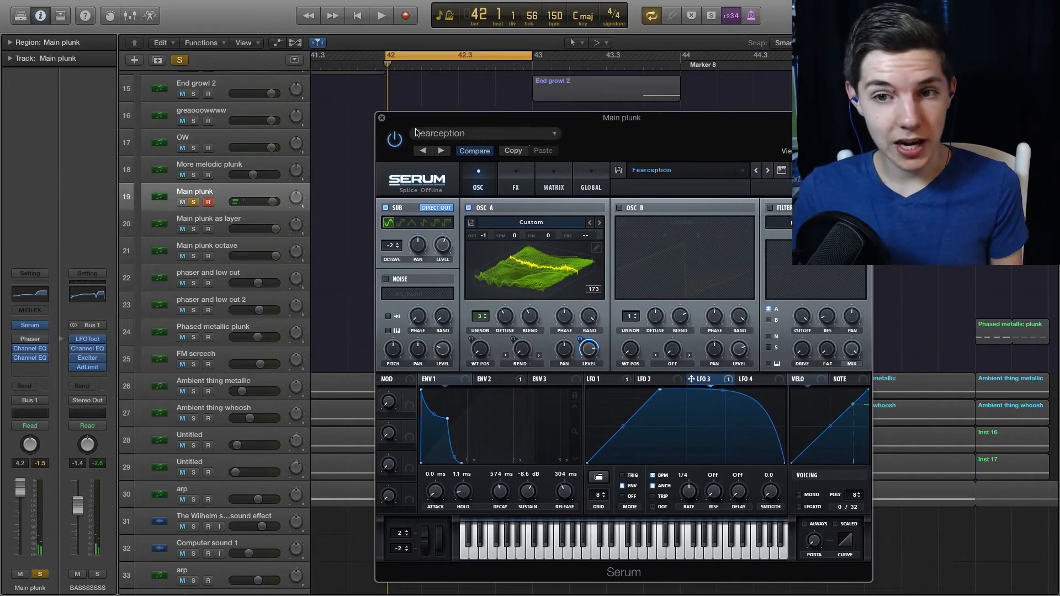
left_click(381, 118)
left_click(548, 274)
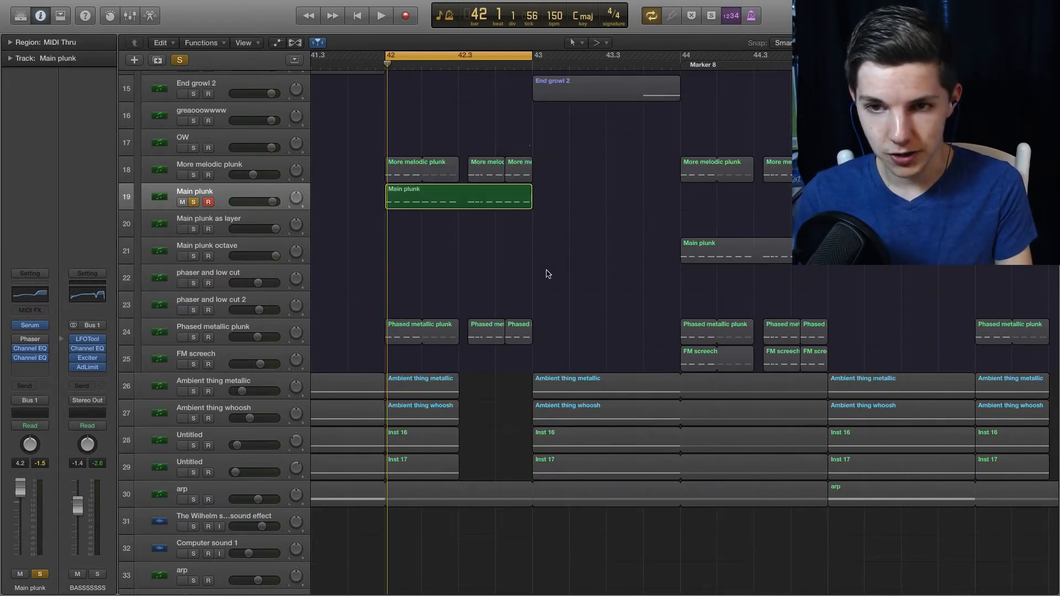
Audition the Main plunk octave track at bar 44 and examine its Serum oscillator patch
key("super+Left")
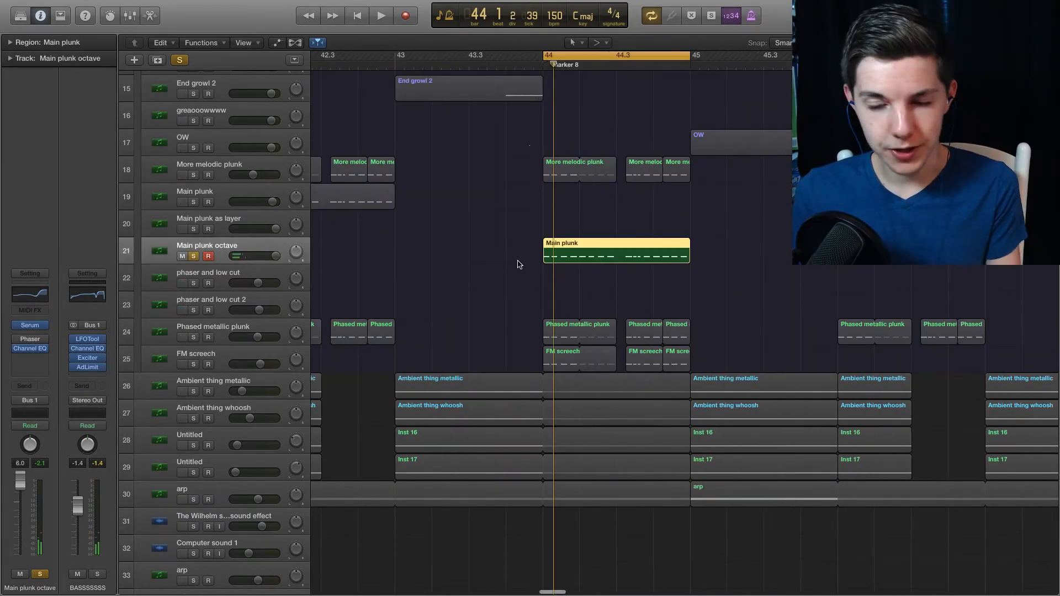
key("space")
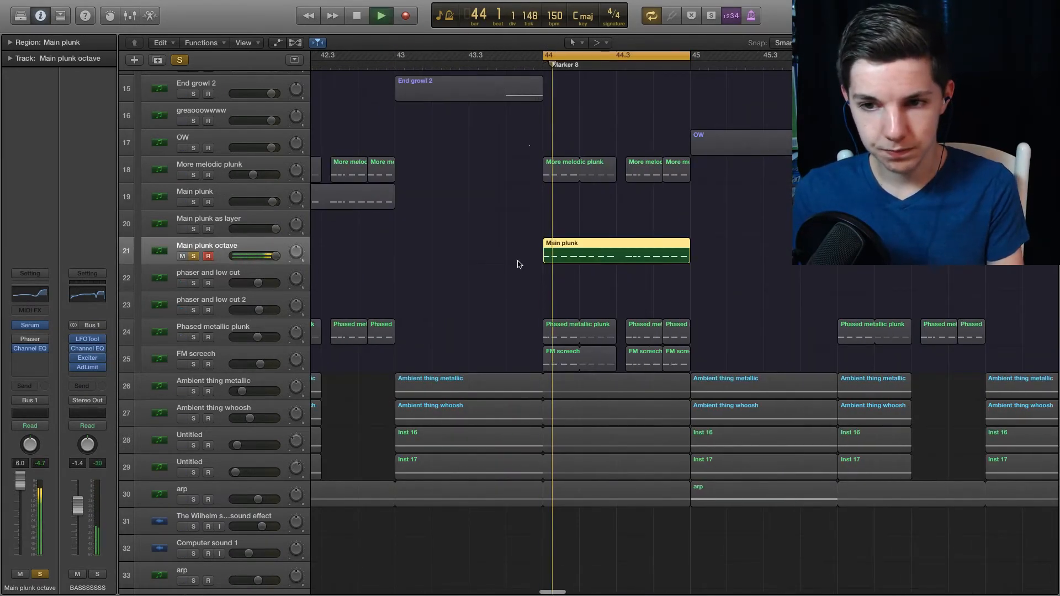
left_click(28, 327)
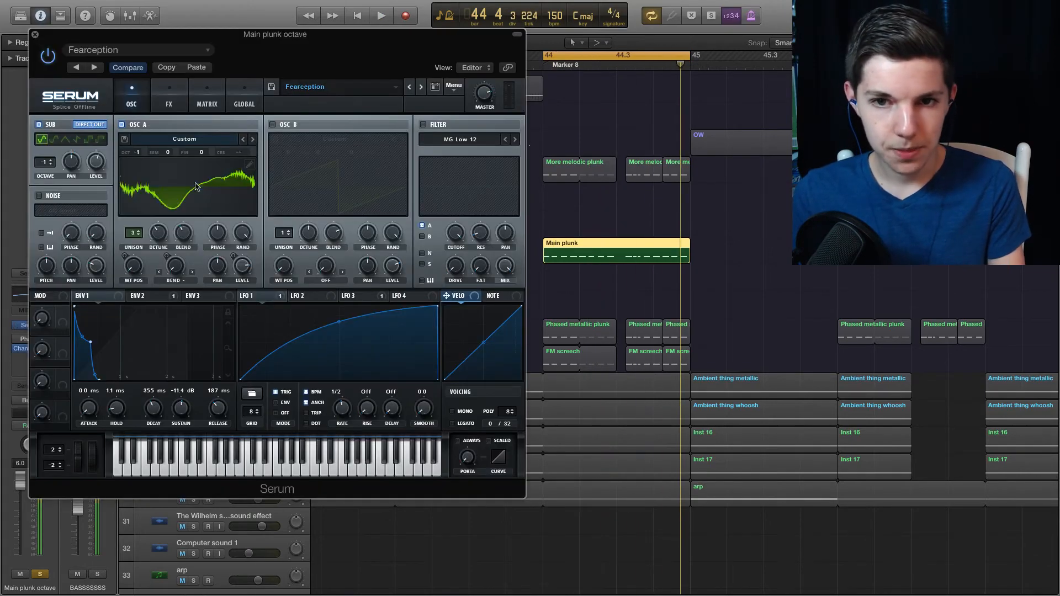
left_click_drag(303, 33, 752, 127)
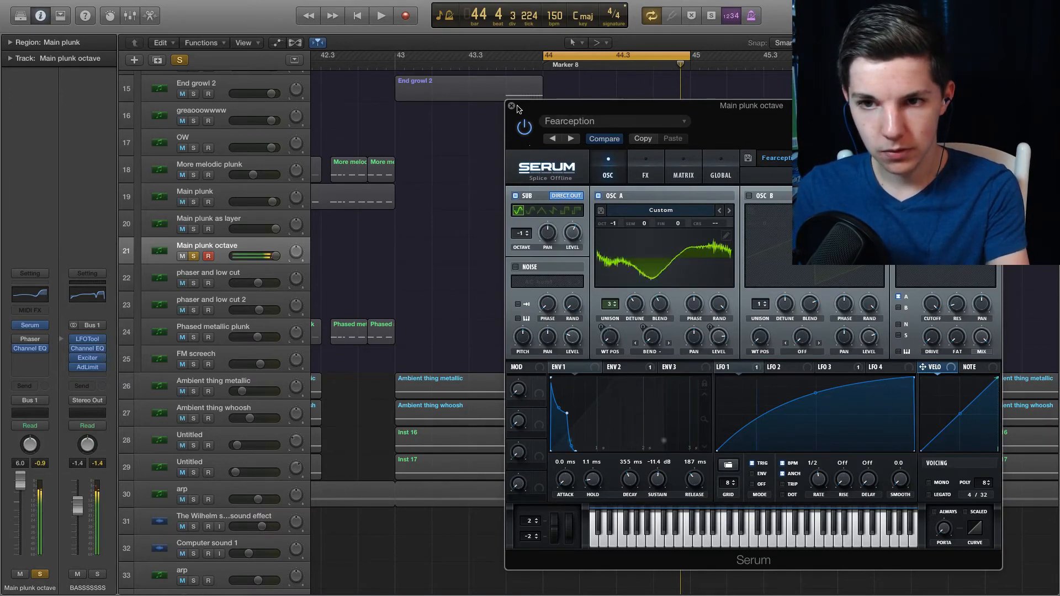
left_click(511, 105)
Solo the FM screech track alongside Main plunk octave and play both layers together over bar 44
left_click(575, 138)
key("super+Left")
scroll(524, 130, "up", 4)
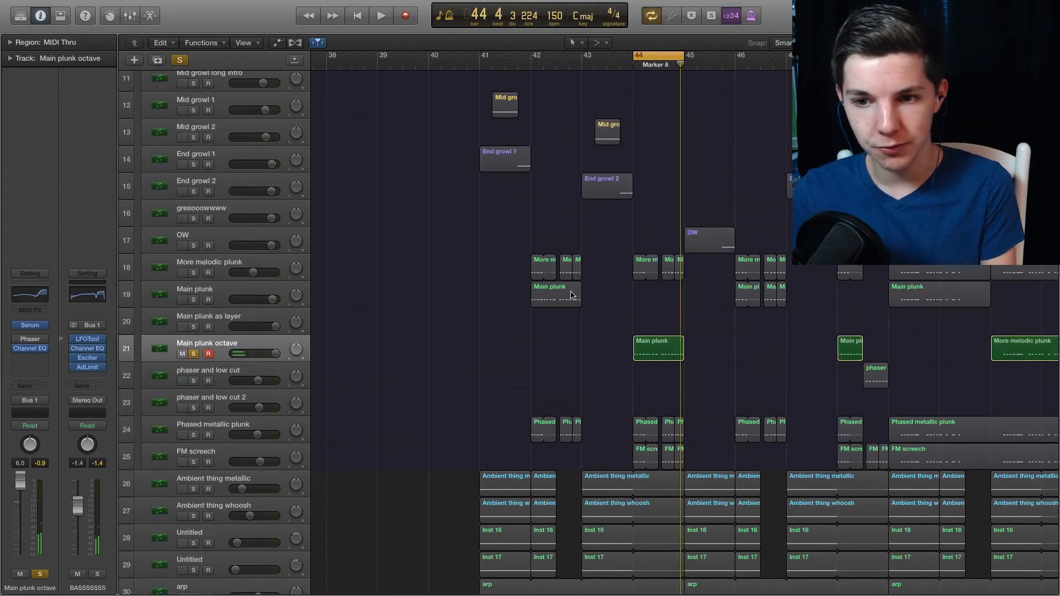
scroll(571, 296, "down", 2)
key("super+Right")
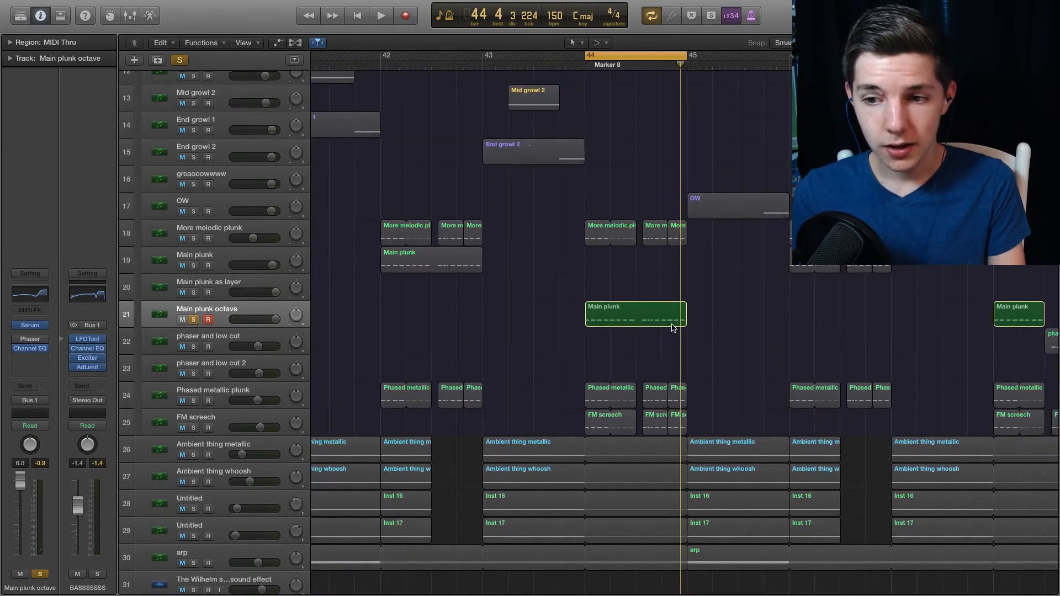
scroll(651, 337, "down", 5)
left_click(193, 343)
key("super+Right")
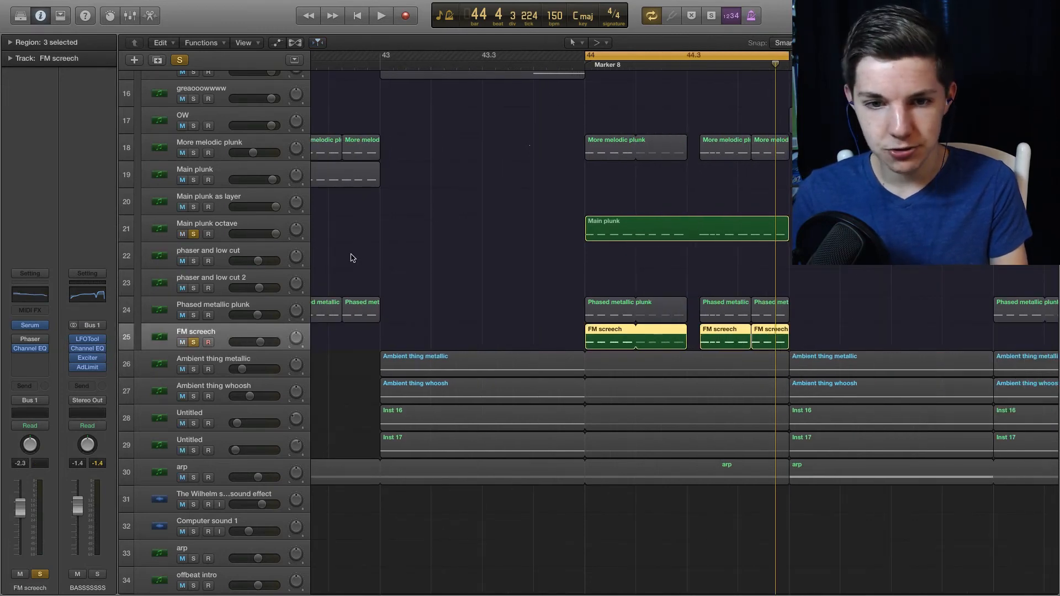
key("space")
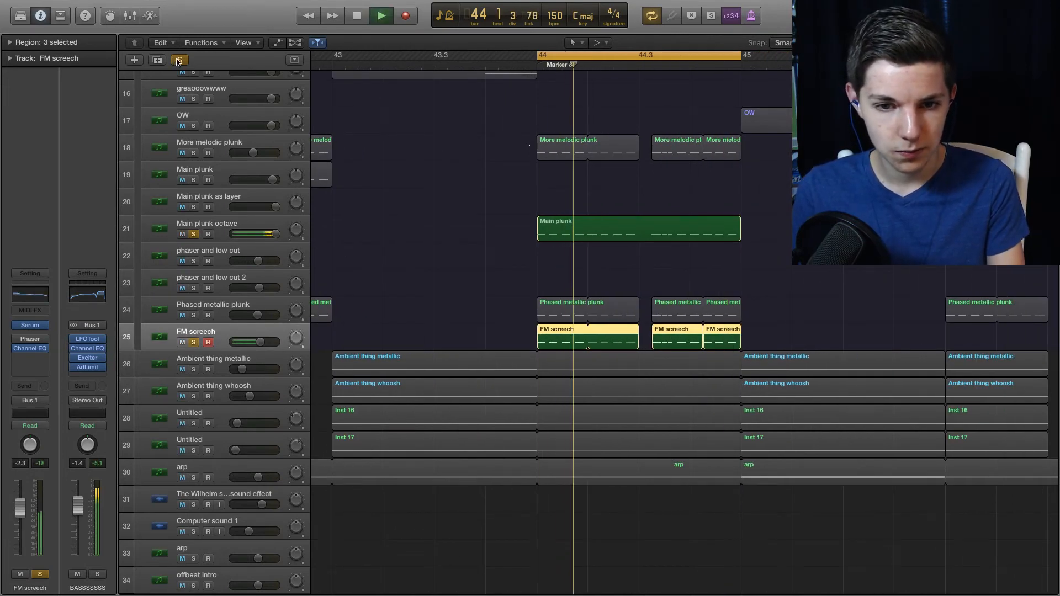
key("space")
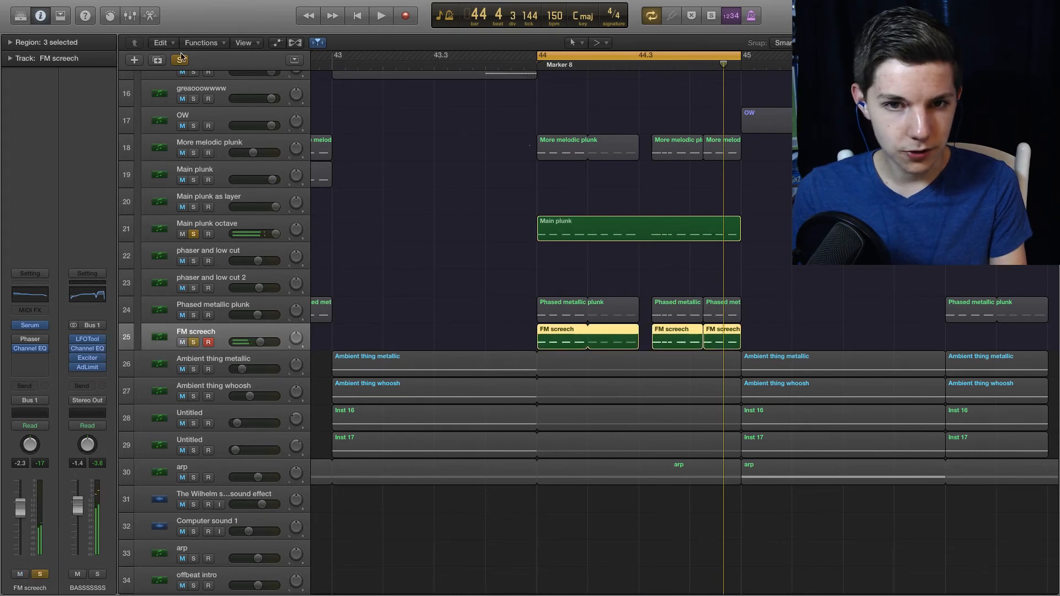
Audition the FM screech track on its own and examine its Serum oscillator patch
left_click(395, 274)
key("space")
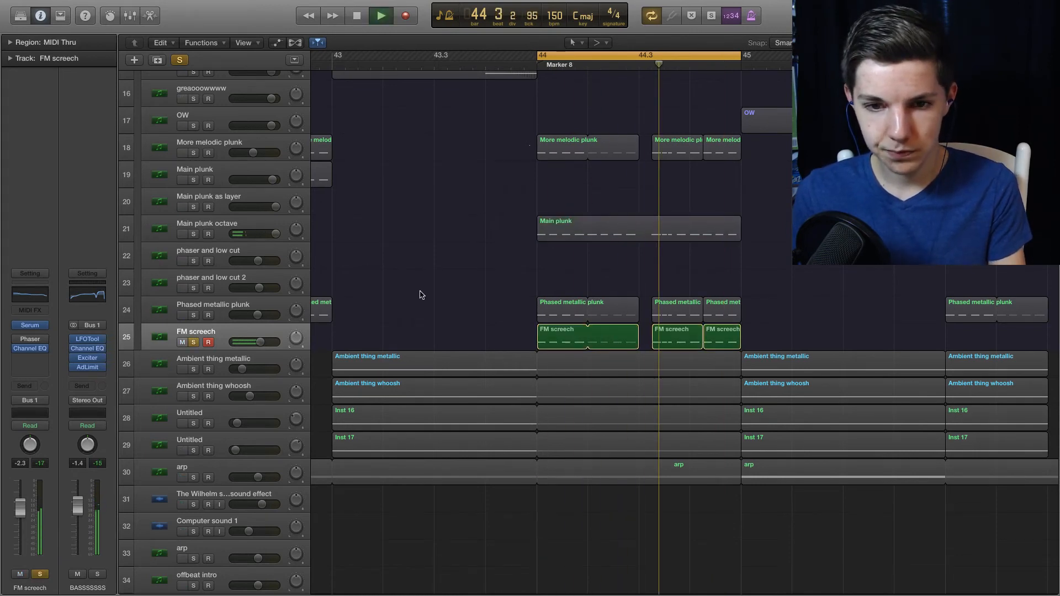
key("space")
left_click(29, 326)
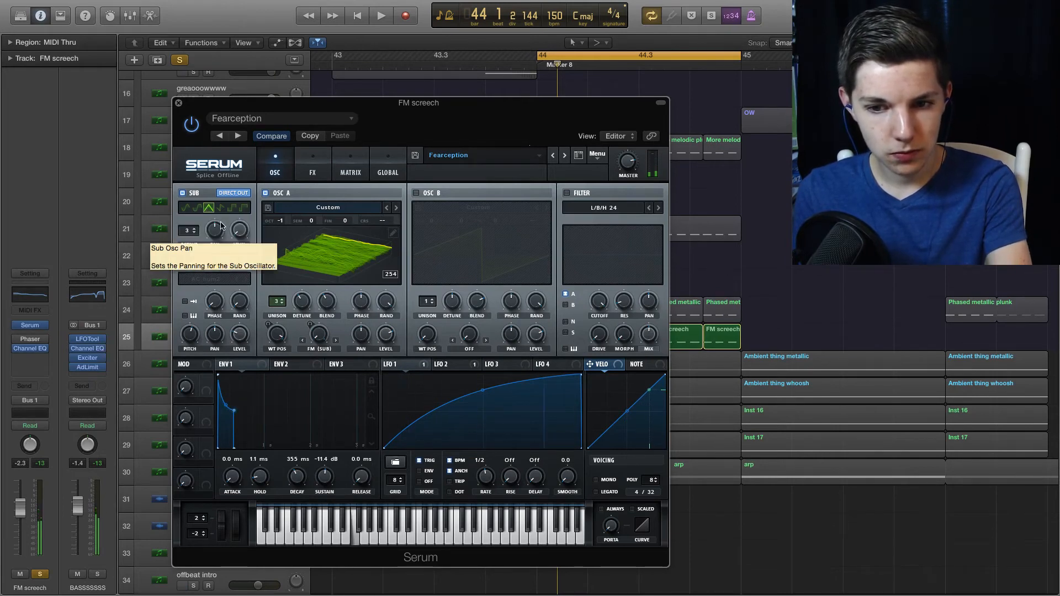
left_click(178, 103)
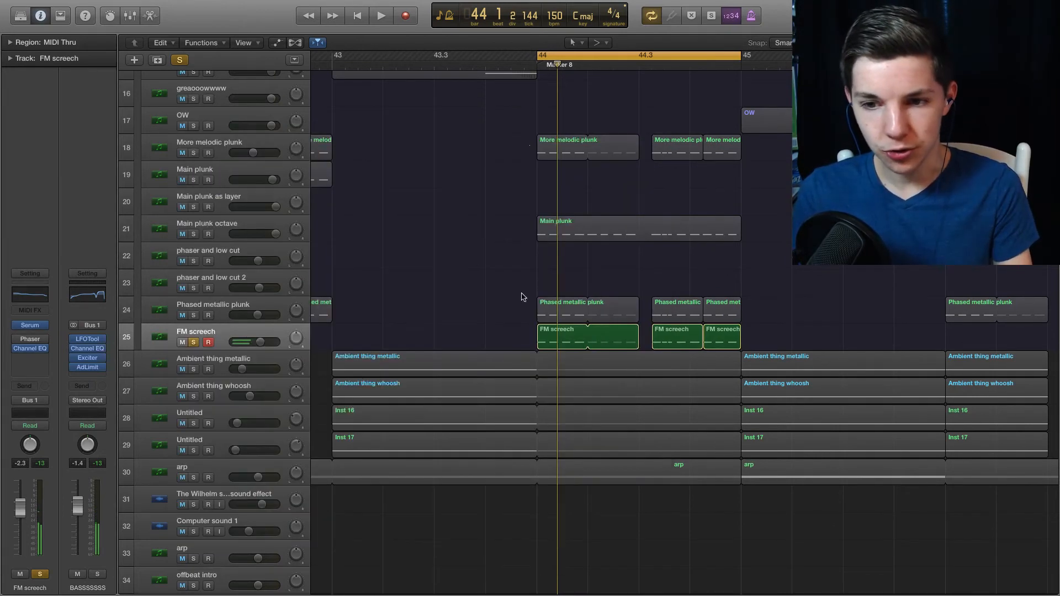
Play FM screech, add Main plunk octave to the solo to hear the combined layers, and solo More melodic plunk
key("space")
key("super+Left")
scroll(478, 271, "right", 3)
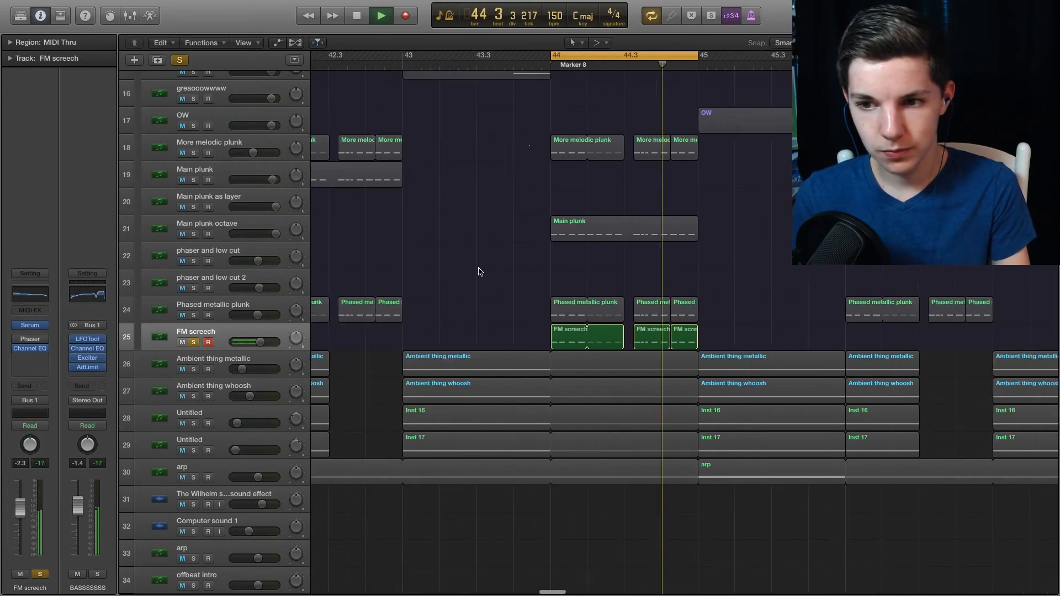
left_click(193, 234)
scroll(194, 221, "up", 1)
key("space")
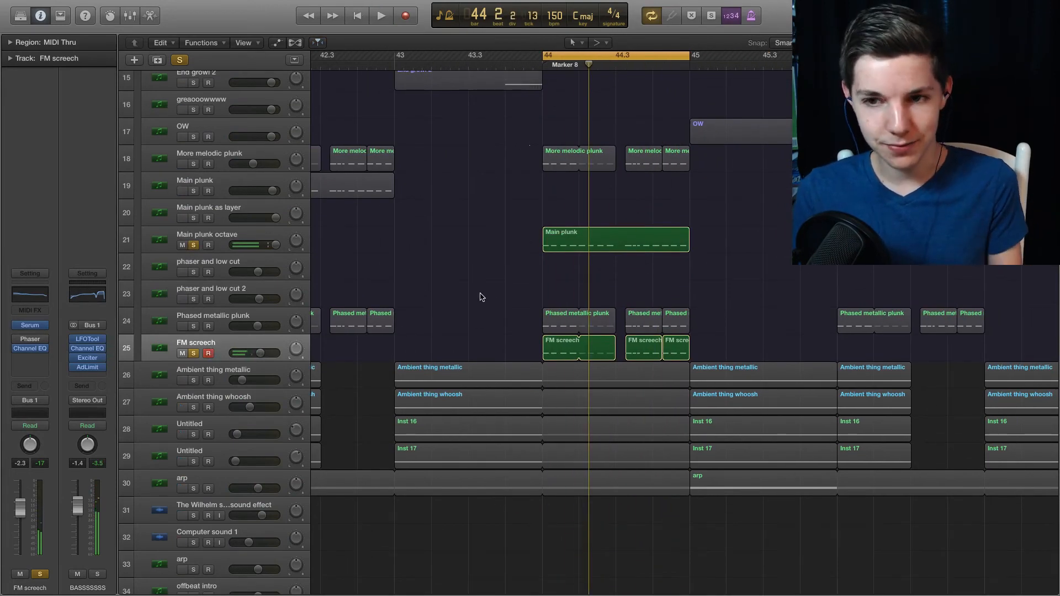
left_click(193, 164)
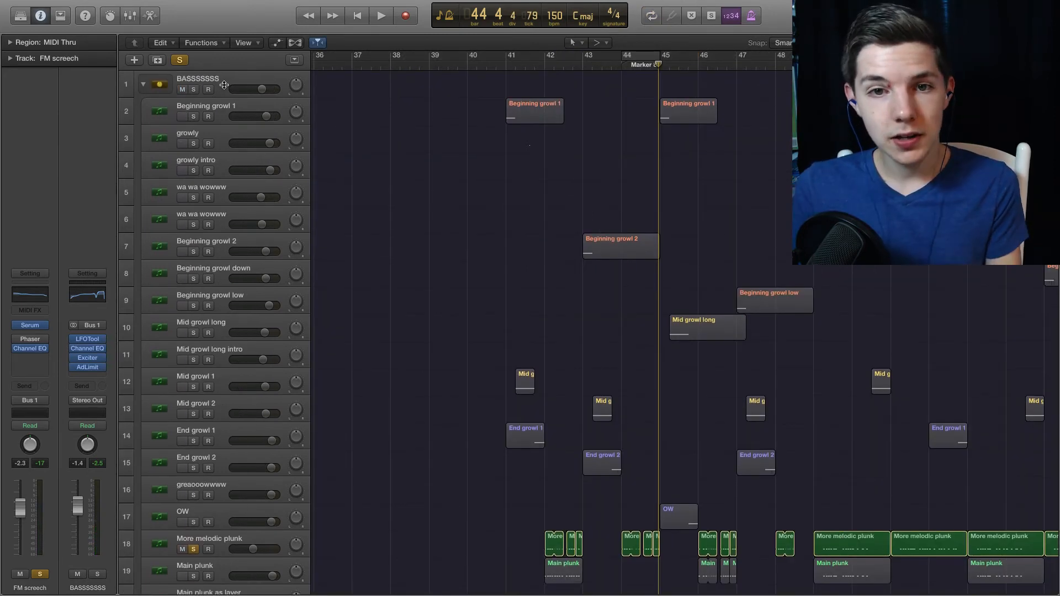
Solo the BASSSSSSS track stack and inspect its LFOTool, Channel EQ and Exciter plug-ins
left_click(209, 84)
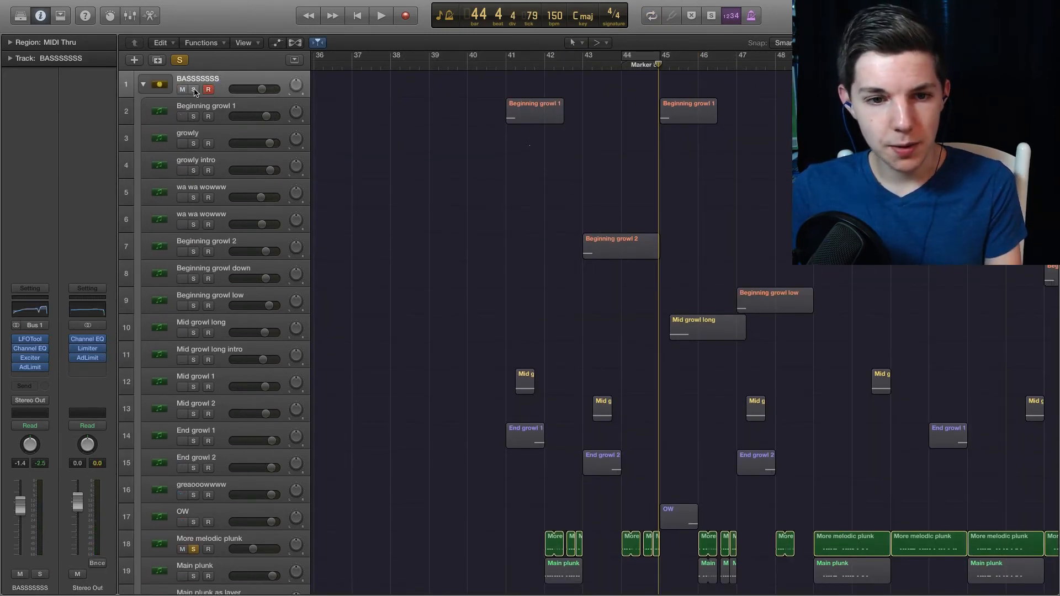
left_click(193, 90)
left_click(30, 339)
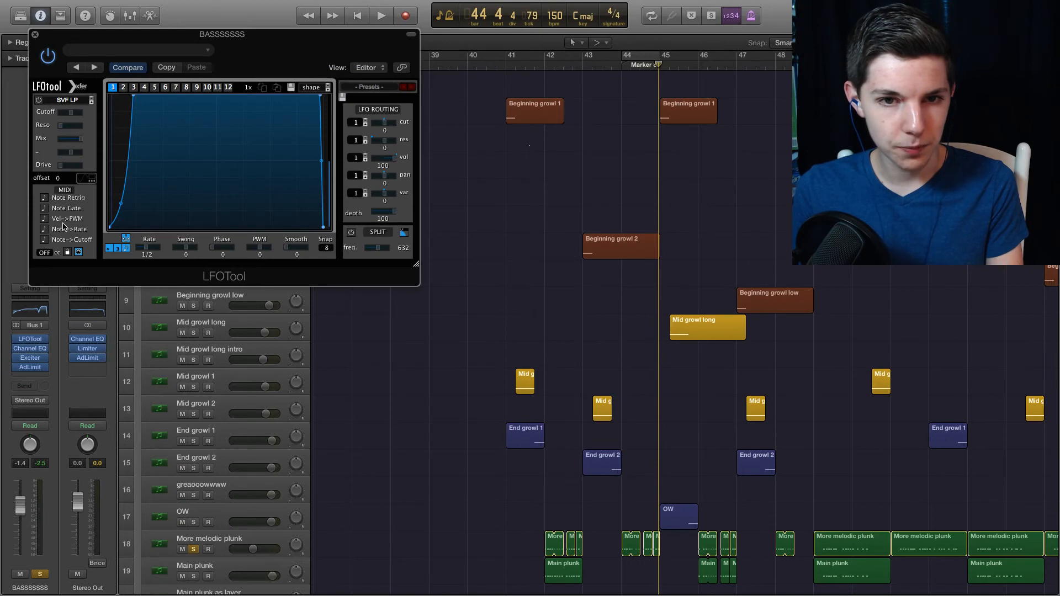
left_click(34, 36)
left_click(29, 348)
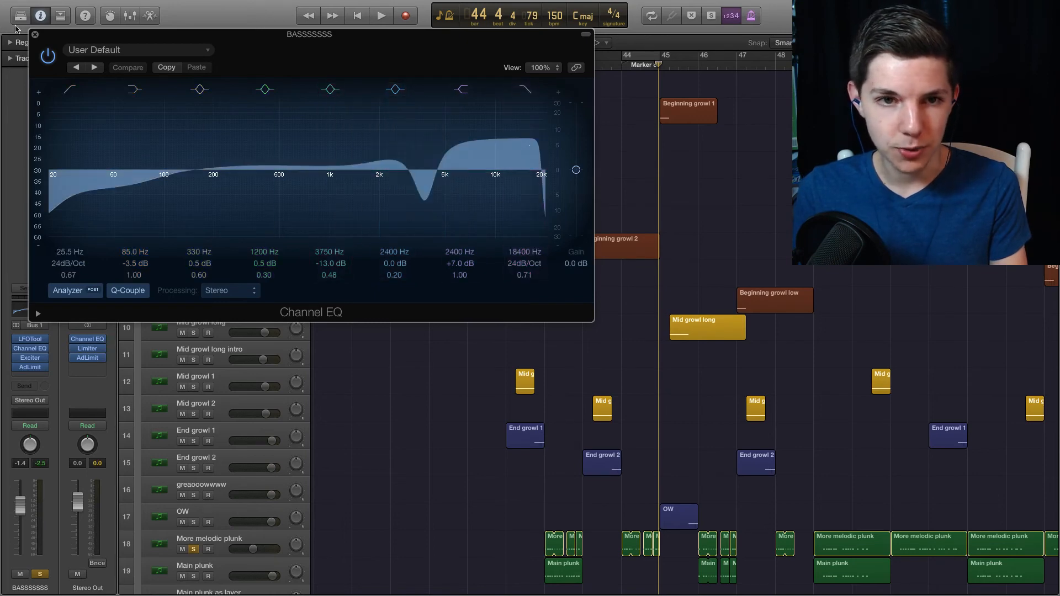
left_click(35, 34)
scroll(423, 238, "down", 5)
left_click(29, 357)
left_click(35, 35)
Audition the soloed Main plunk track from bar 42 and the FM screech layer from bar 44
scroll(446, 332, "down", 11)
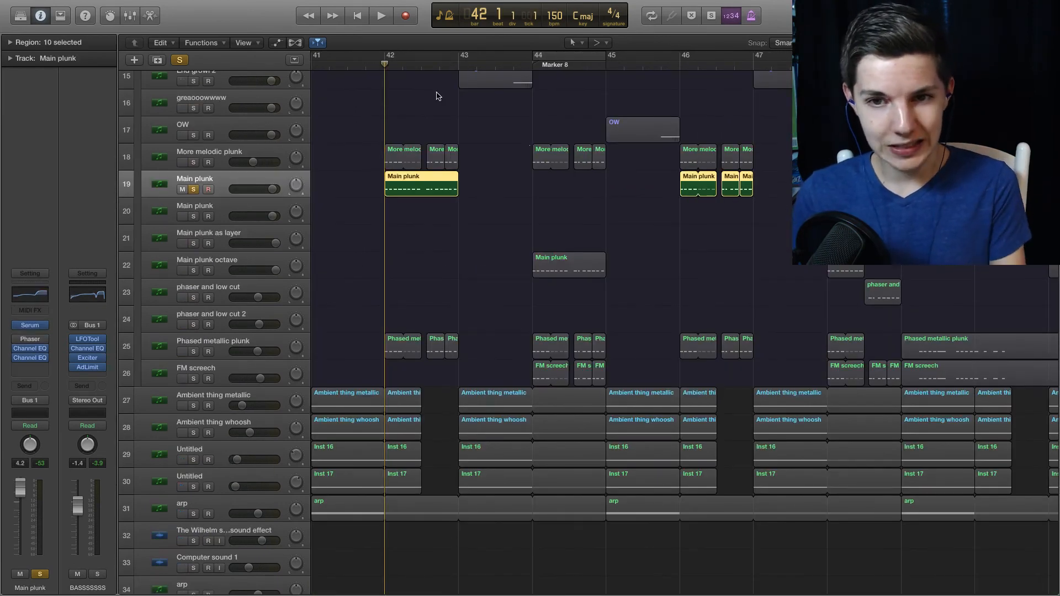
key("super+Right")
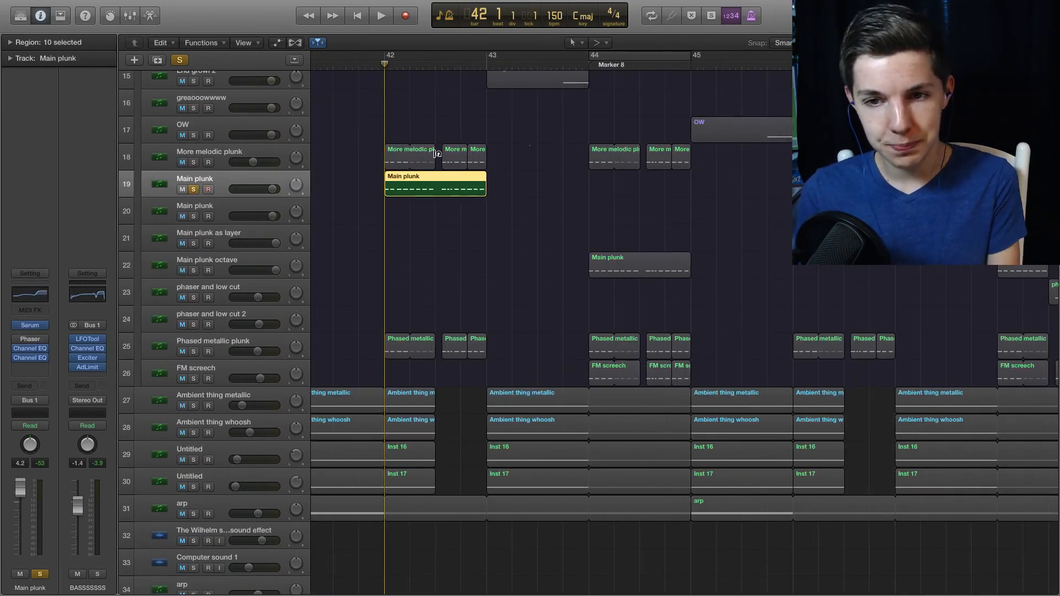
key("space")
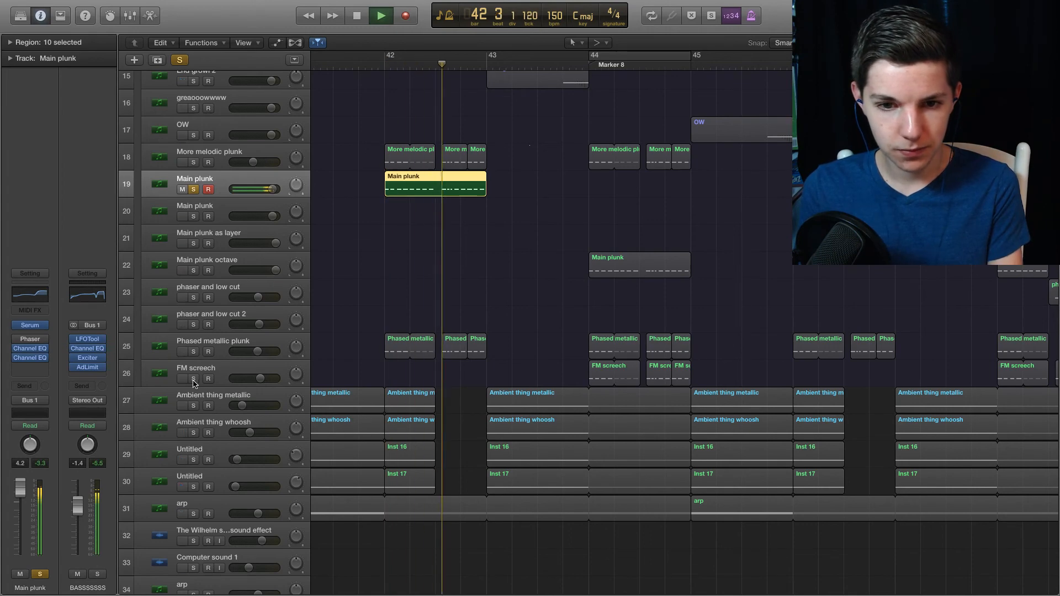
left_click(590, 64)
key("space")
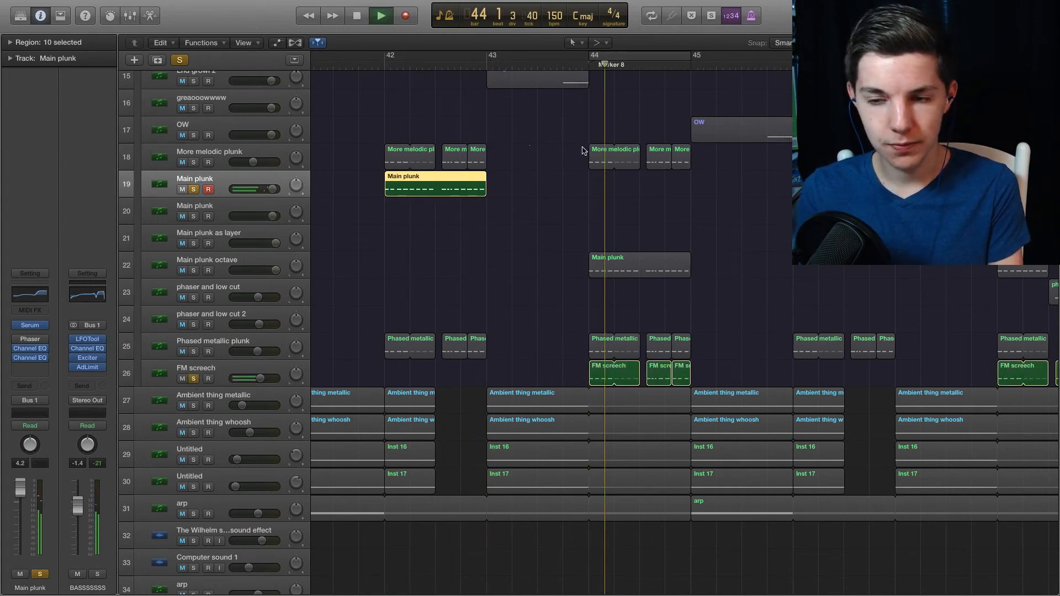
key("super+Left")
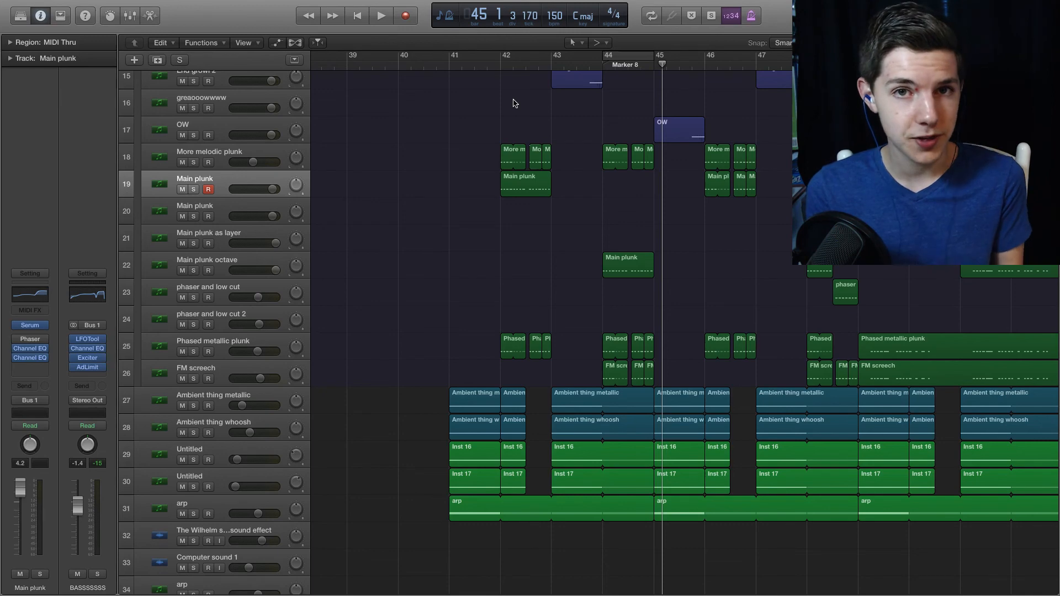
scroll(693, 213, "right", 3)
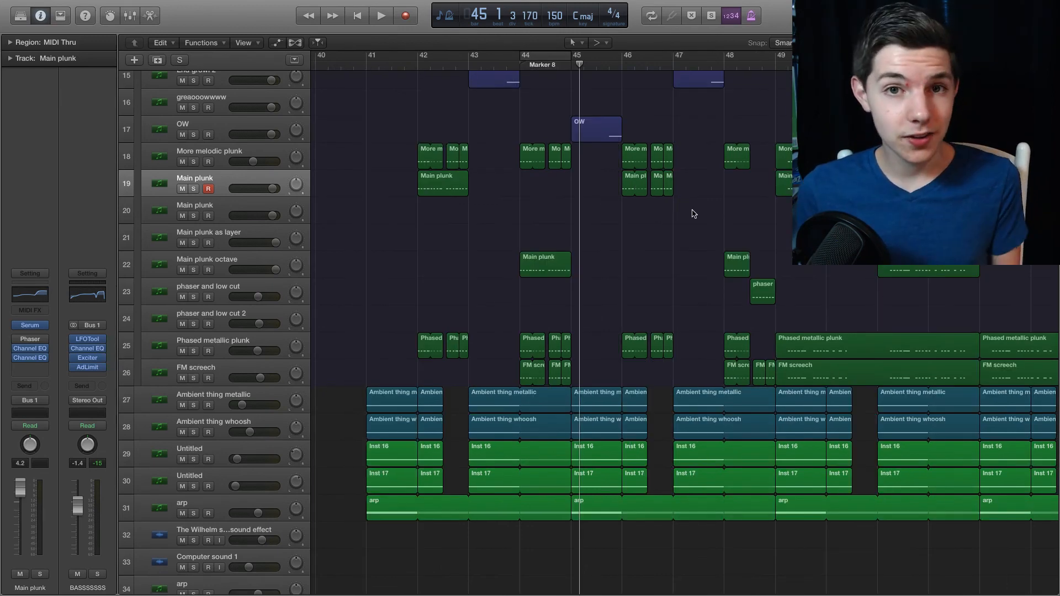